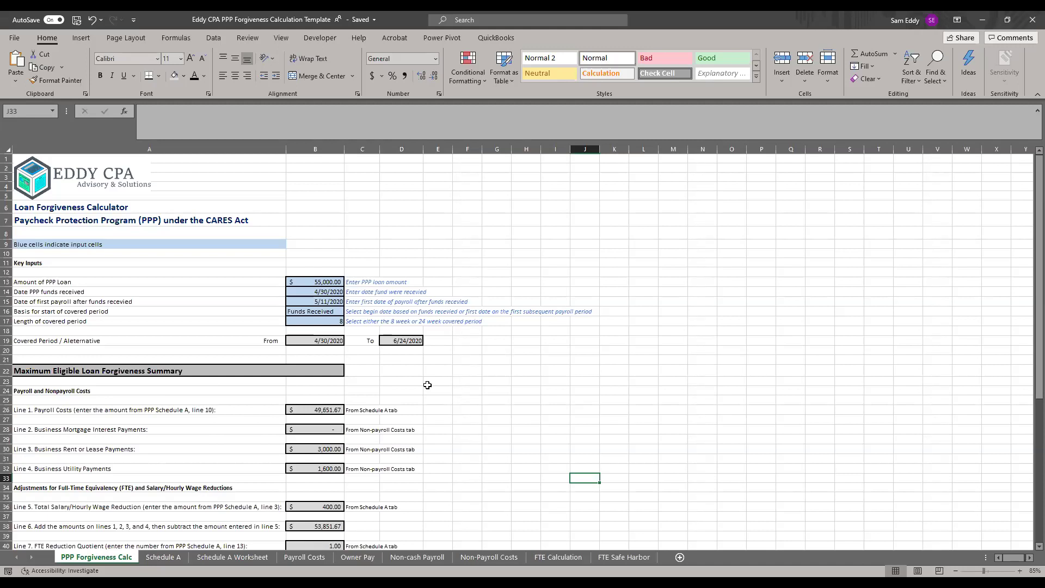
# Examine the PPP Forgiveness Calc, Schedule A and Schedule A Worksheet sheets, including the employee listing in Table 1
pyautogui.scroll(-1, 453, 436)
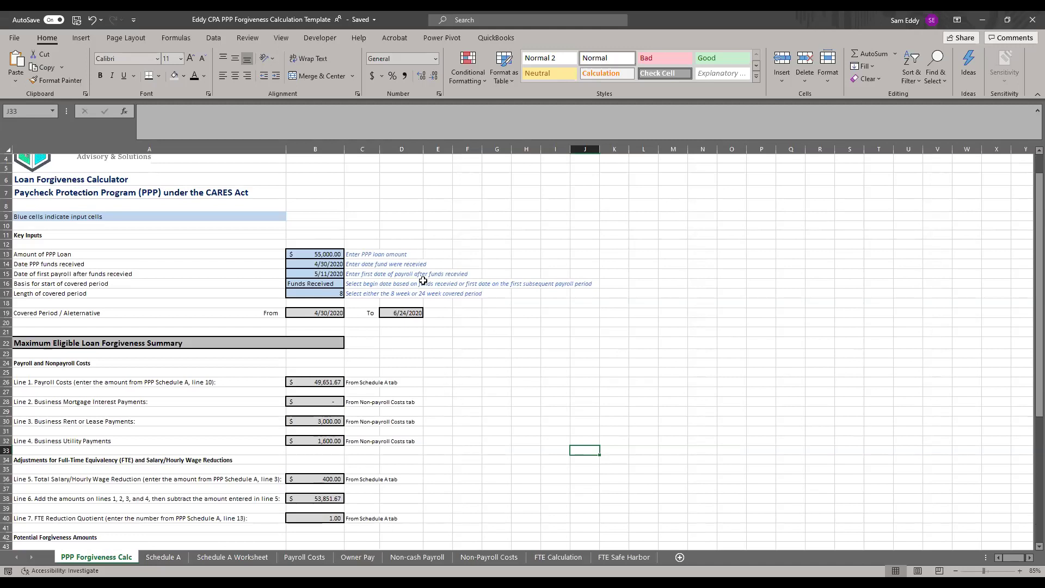
pyautogui.scroll(1, 423, 281)
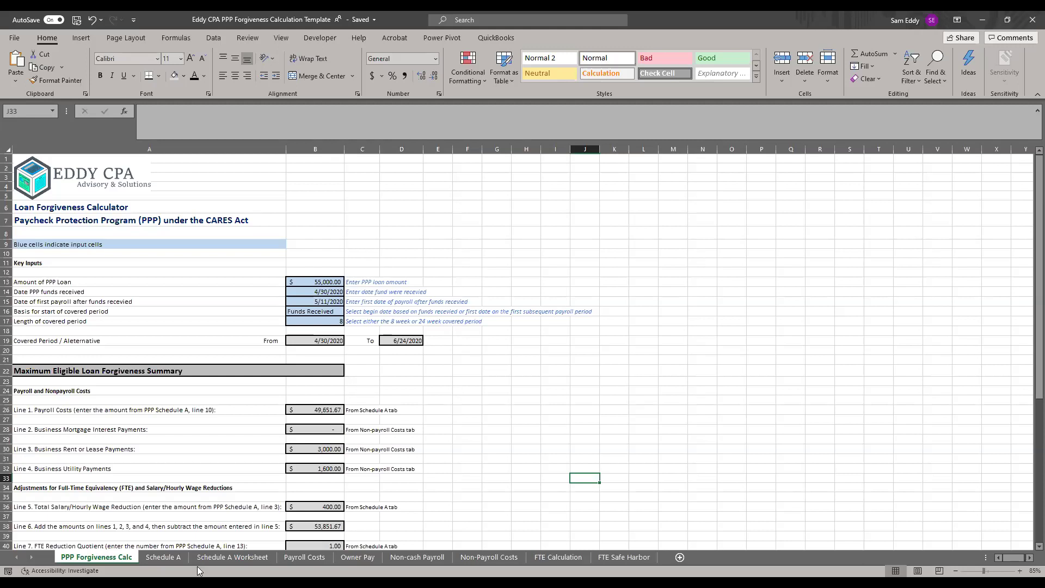
pyautogui.click(175, 558)
pyautogui.scroll(9, 369, 331)
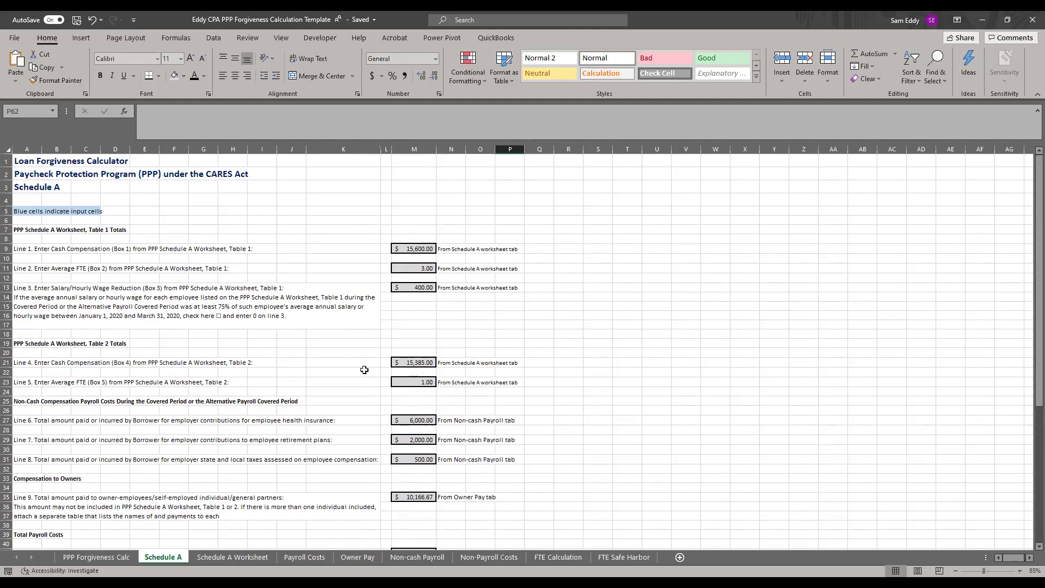
pyautogui.scroll(-5, 364, 370)
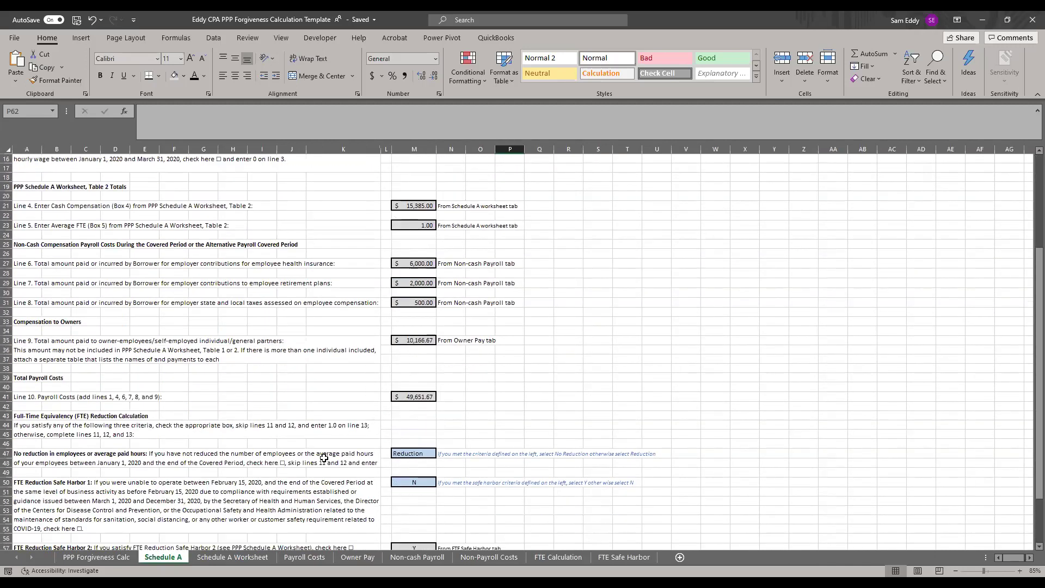
pyautogui.click(244, 564)
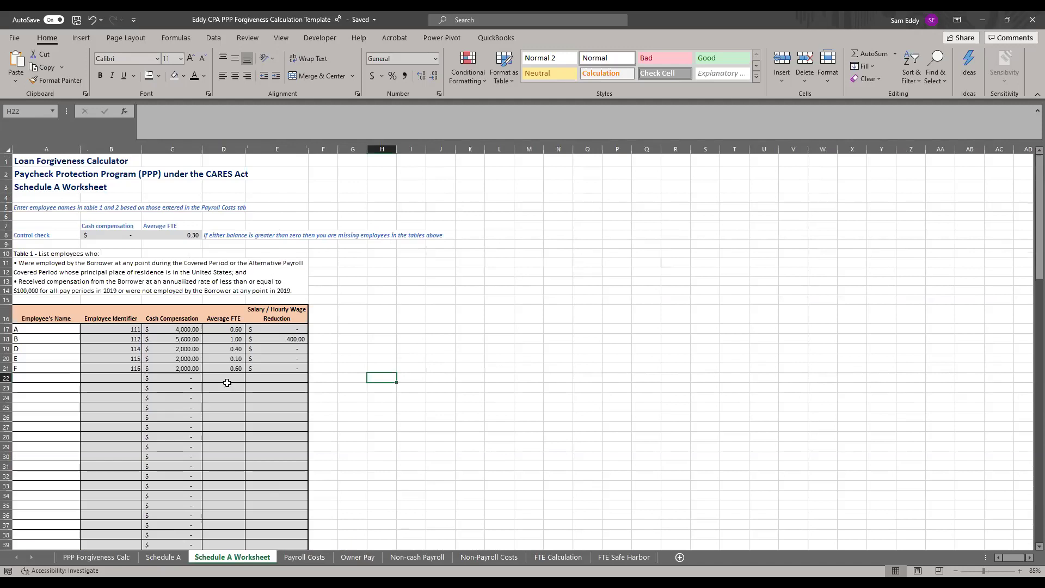
pyautogui.scroll(-2, 265, 435)
pyautogui.scroll(-9, 265, 435)
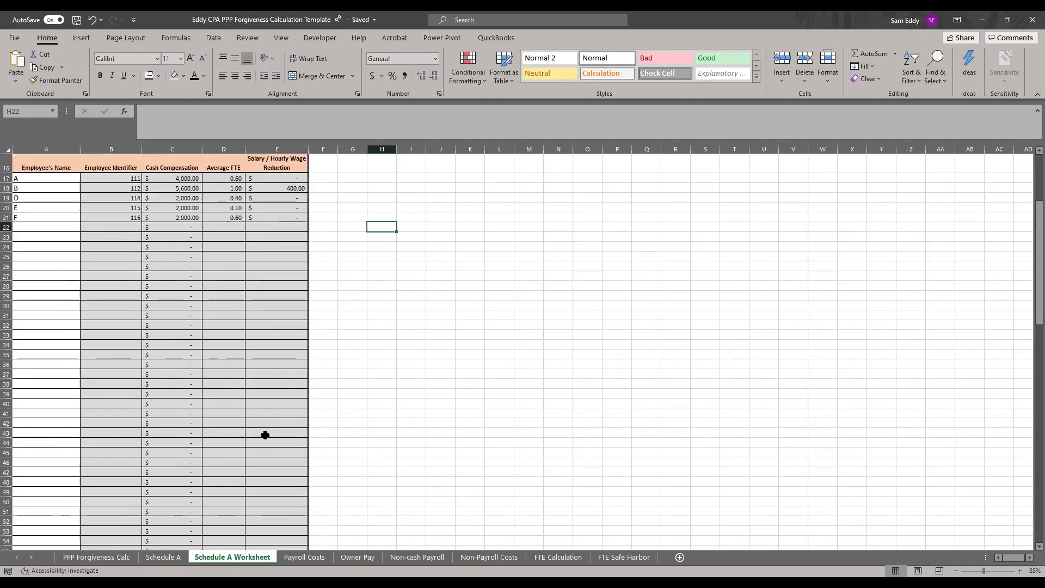
pyautogui.scroll(11, 265, 430)
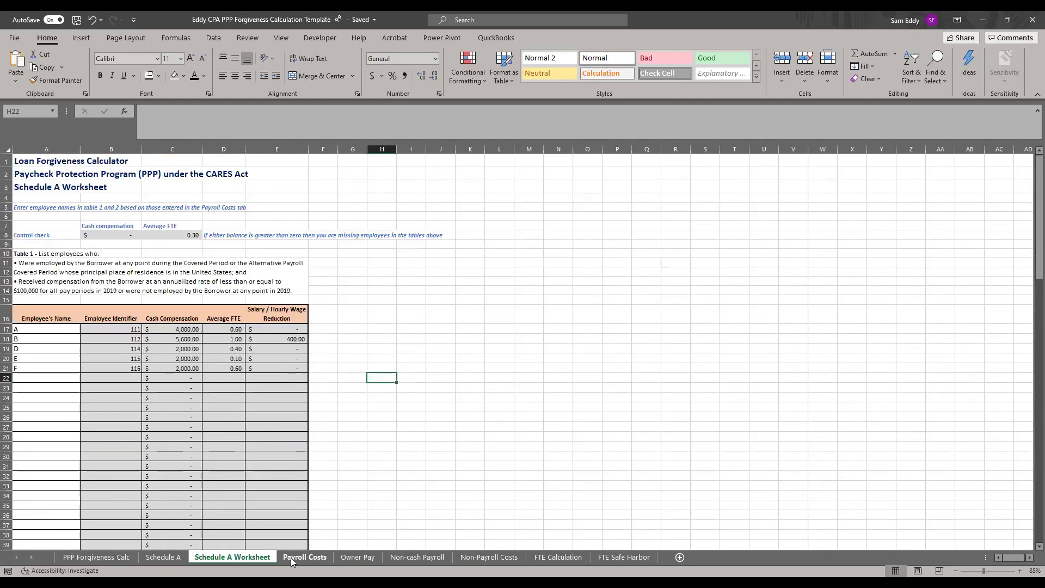
# Examine the Payroll Costs, Owner Pay, Non-cash Payroll, Non-Payroll Costs, FTE Calculation and FTE Safe Harbor sheets
pyautogui.click(303, 557)
pyautogui.scroll(4, 259, 308)
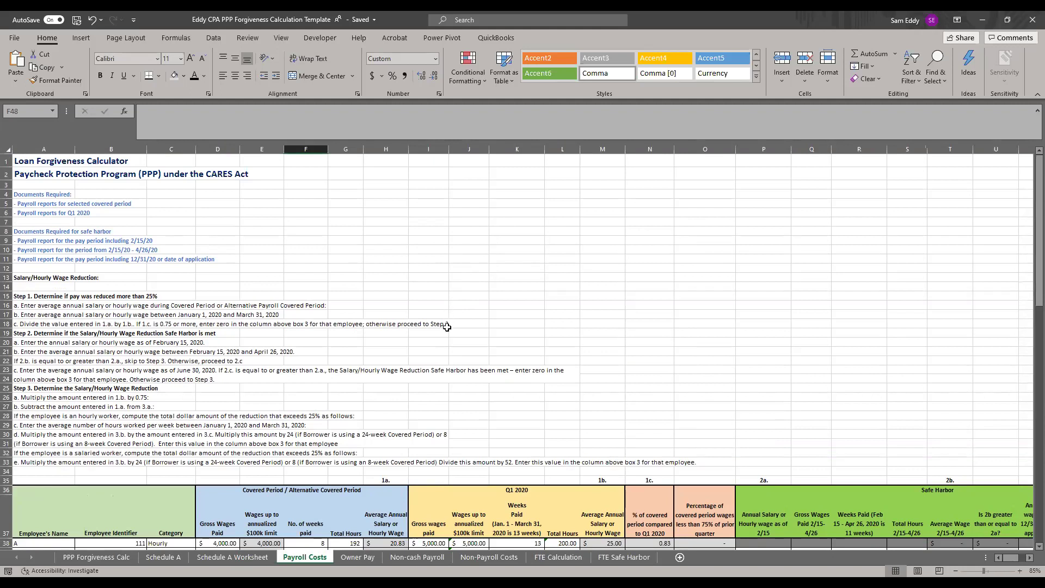
pyautogui.scroll(-2, 447, 324)
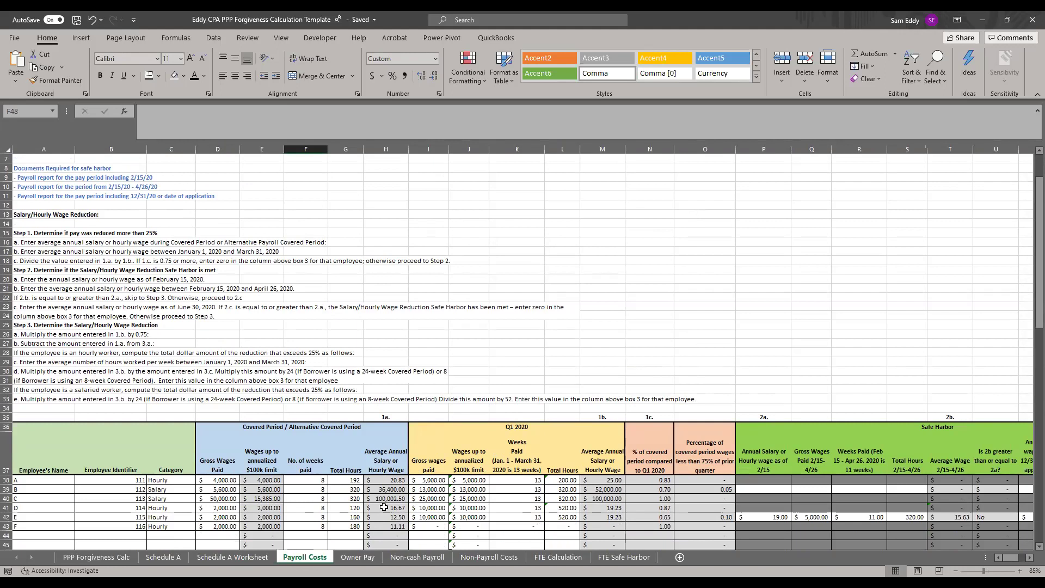
pyautogui.click(367, 557)
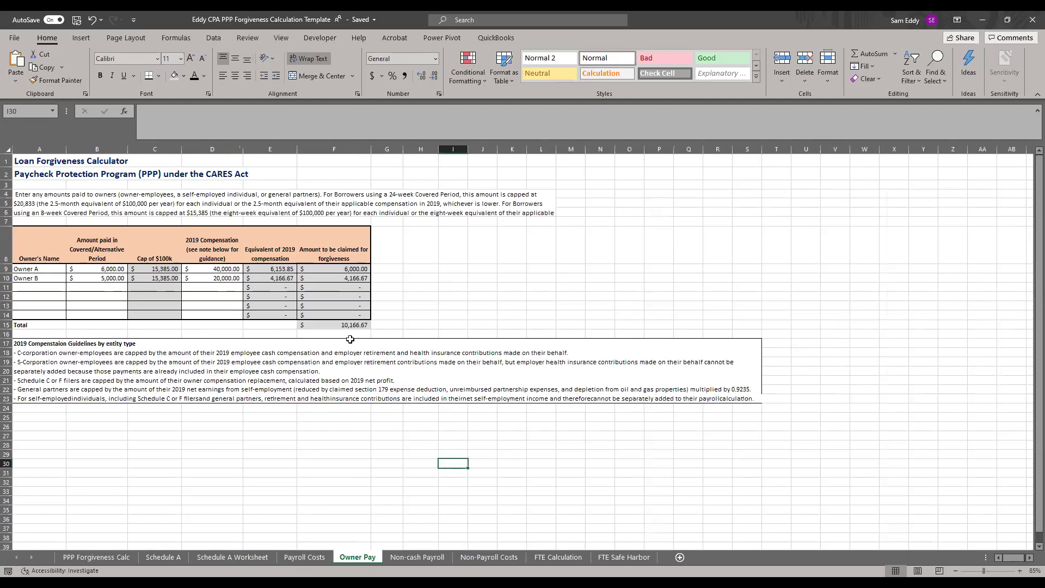
pyautogui.click(417, 557)
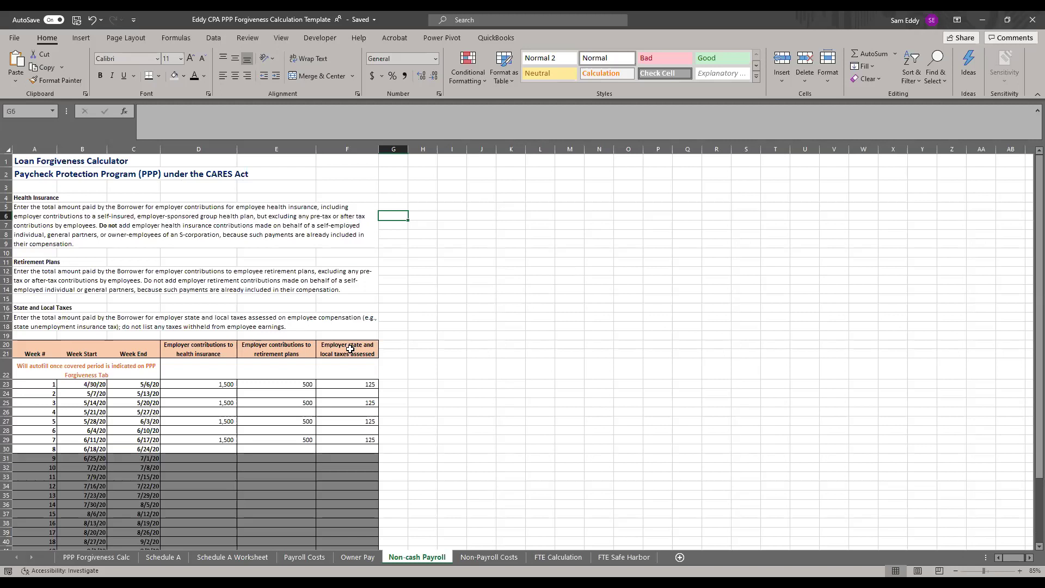
pyautogui.click(488, 556)
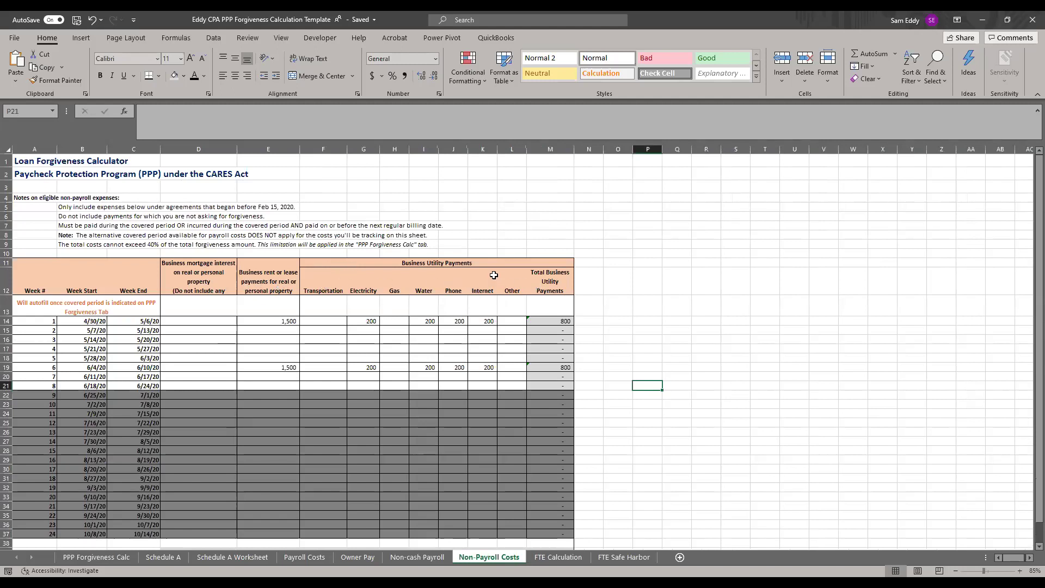
pyautogui.click(562, 561)
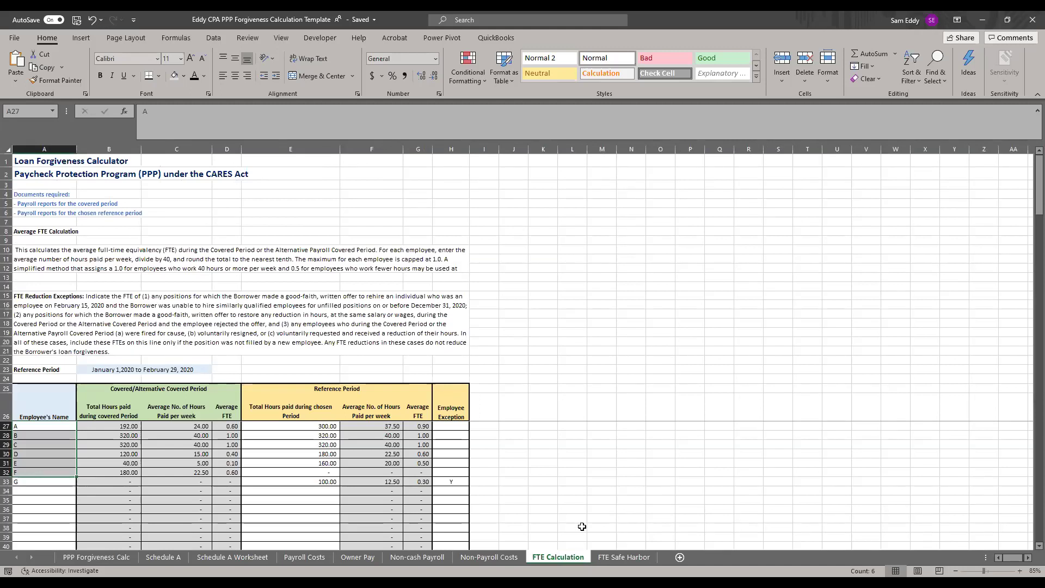
pyautogui.click(623, 557)
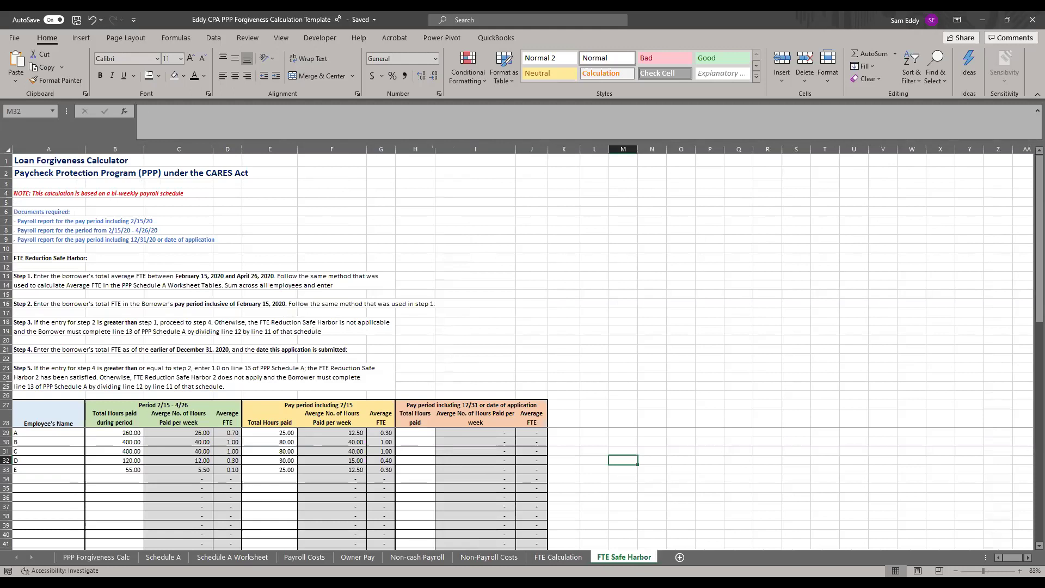
# On the PPP Forgiveness Calc sheet, set the basis for start of covered period to First Payroll Period
pyautogui.click(114, 560)
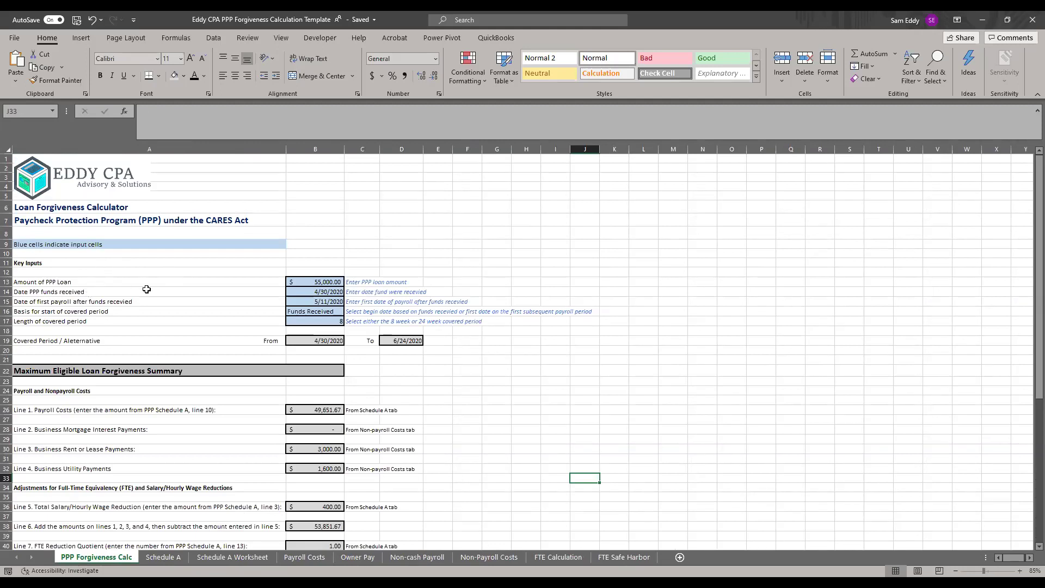
pyautogui.click(325, 282)
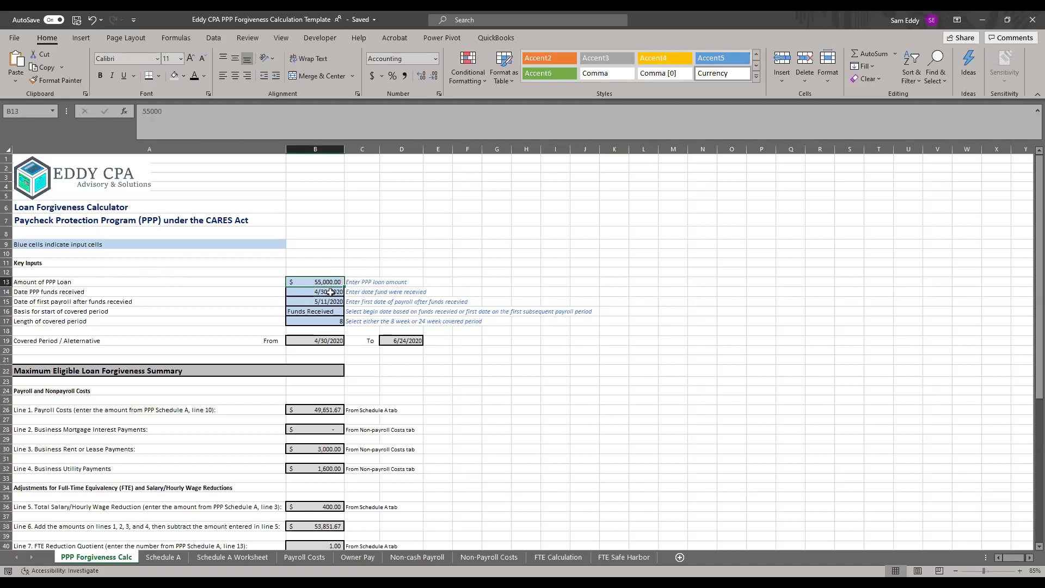
pyautogui.click(331, 292)
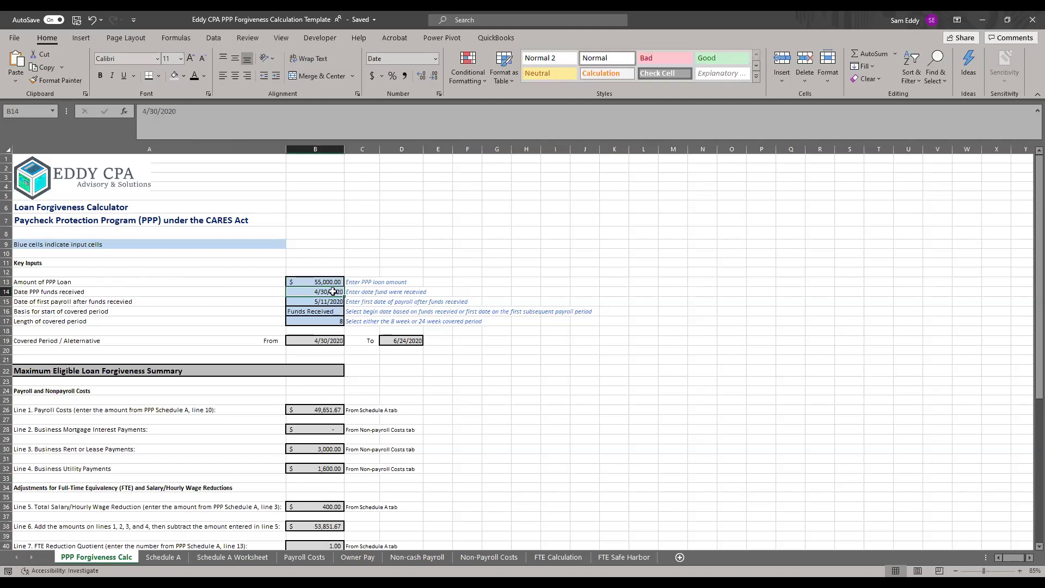
pyautogui.click(336, 302)
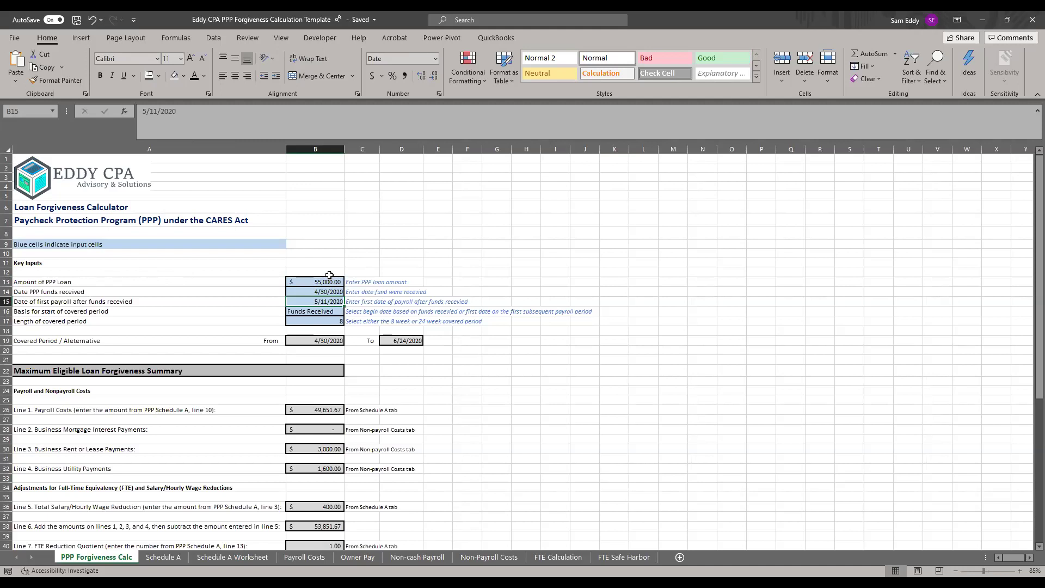
pyautogui.click(327, 290)
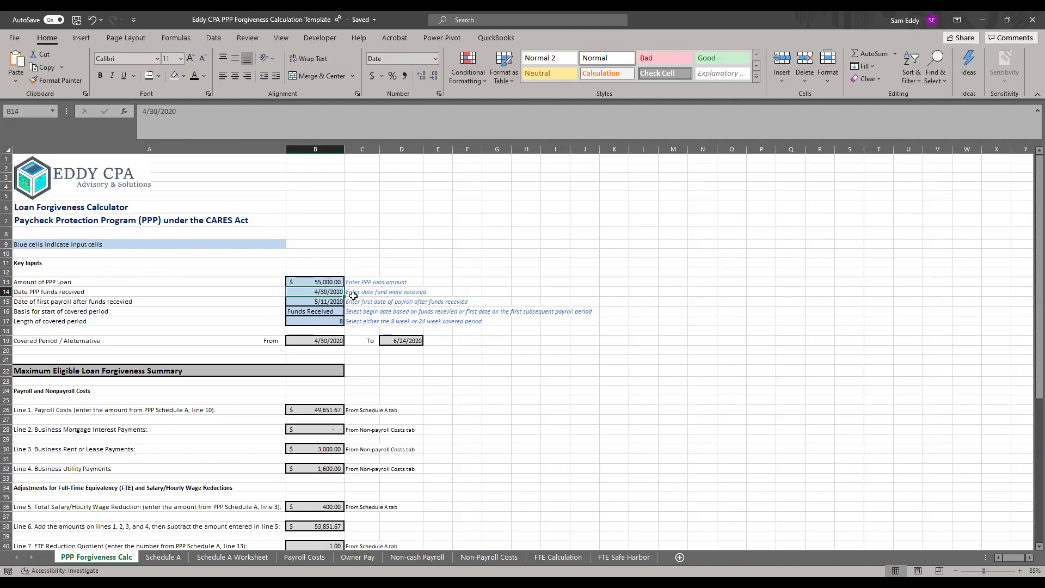
pyautogui.click(320, 308)
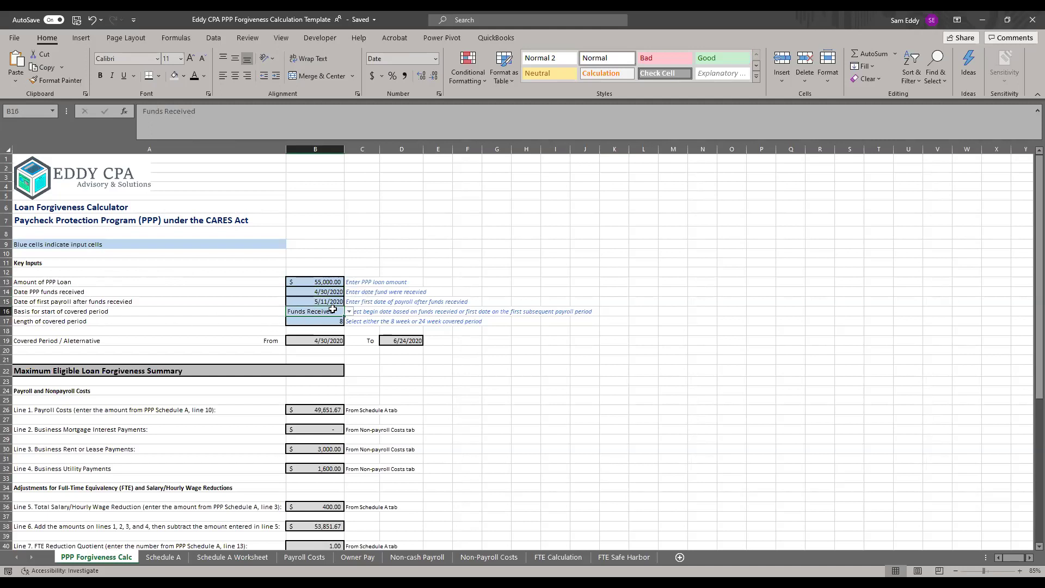
pyautogui.click(349, 312)
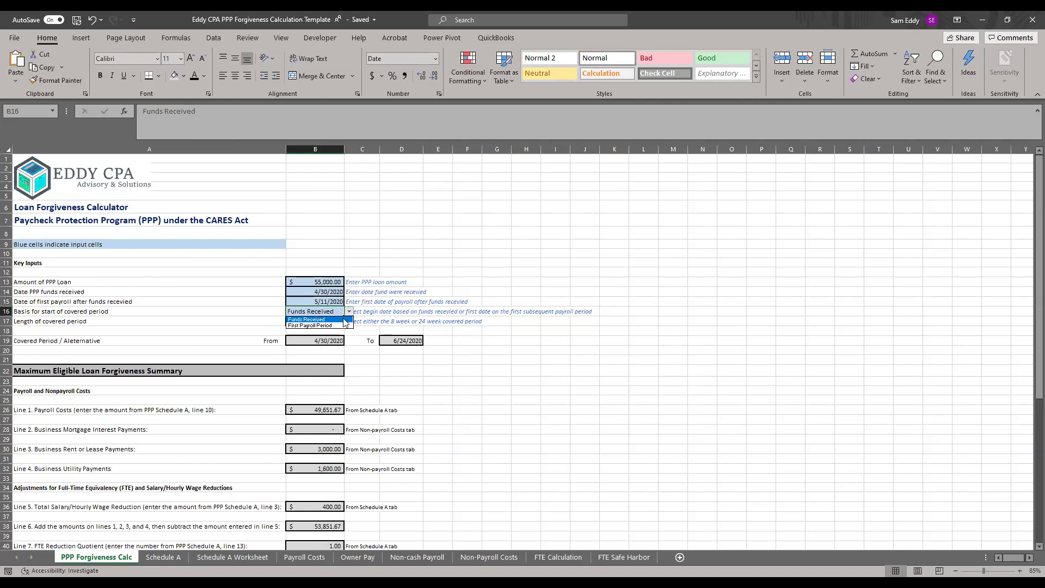
pyautogui.click(346, 326)
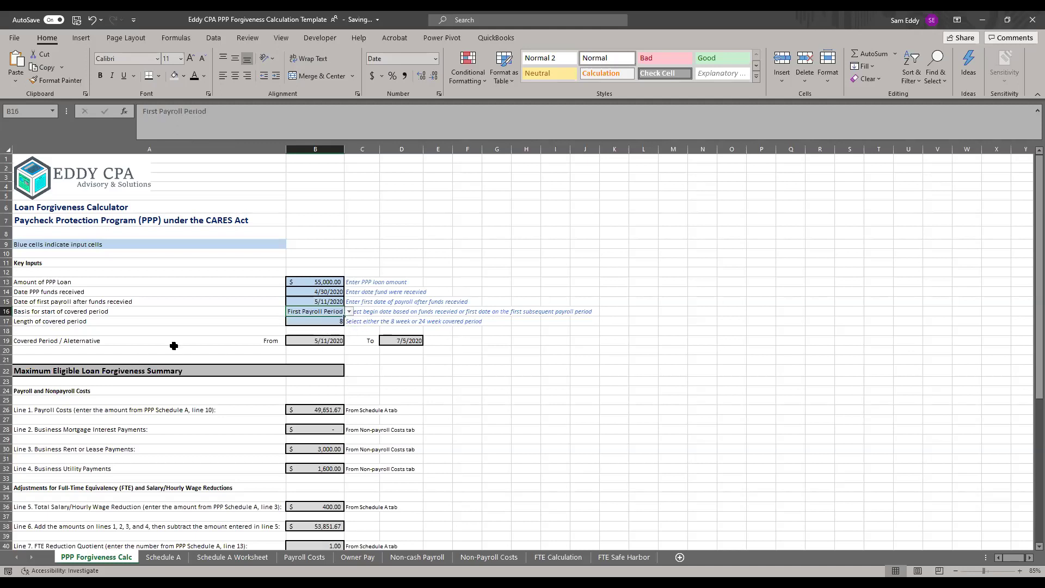
pyautogui.click(320, 341)
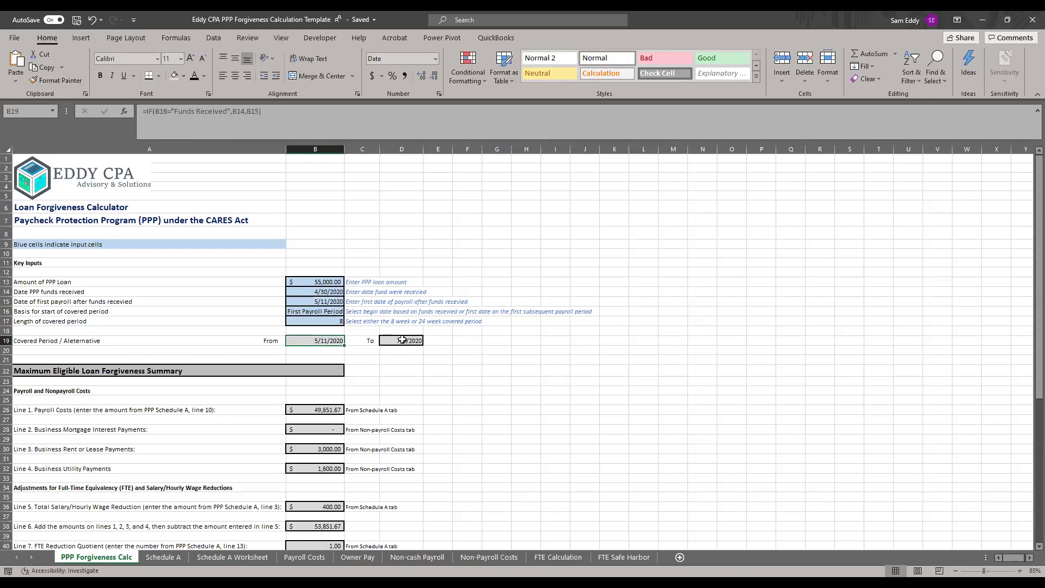
# Set the length of the covered period to 24 weeks in the key inputs
pyautogui.click(342, 322)
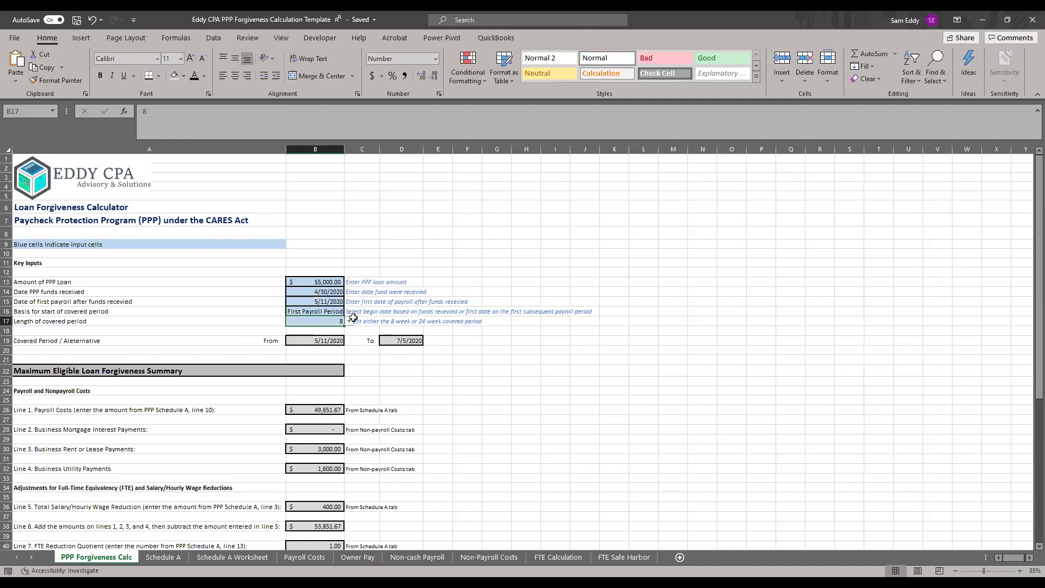
pyautogui.click(349, 321)
pyautogui.click(343, 335)
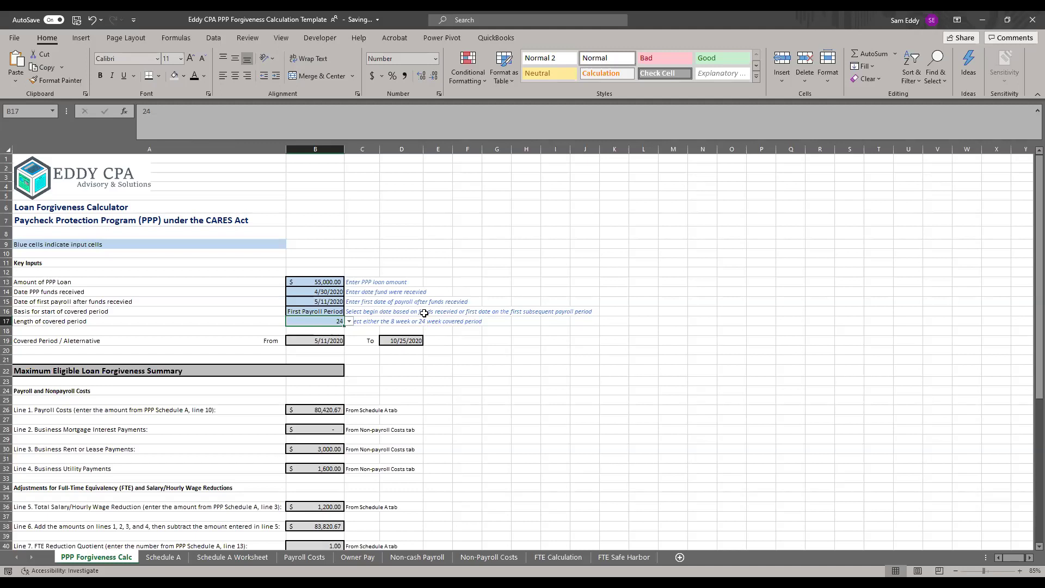
# Examine the loan forgiveness summary with the EIDL advance input, and the payroll cost lines on Schedule A
pyautogui.scroll(-6, 410, 293)
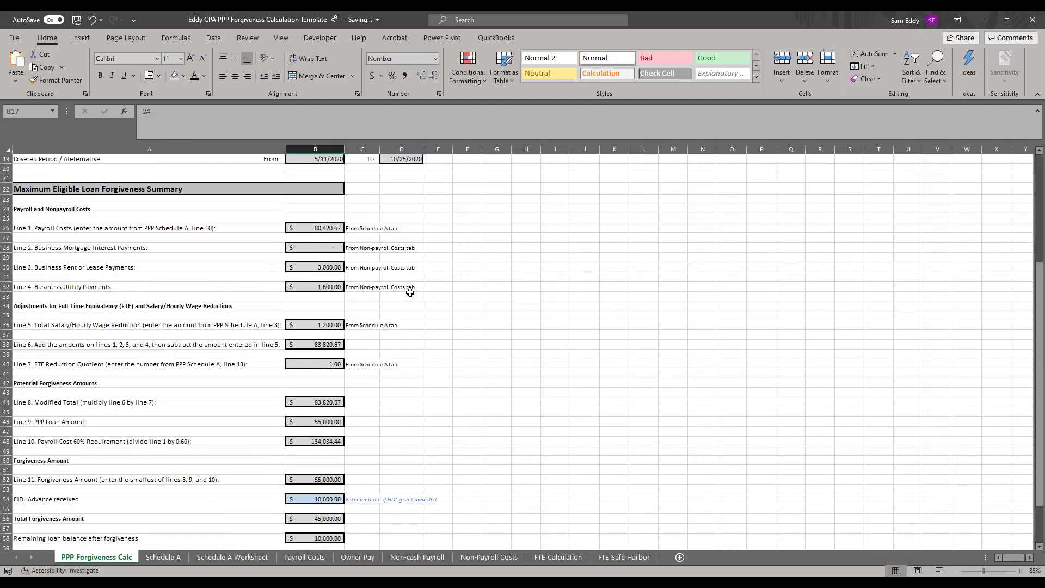
pyautogui.scroll(-1, 393, 363)
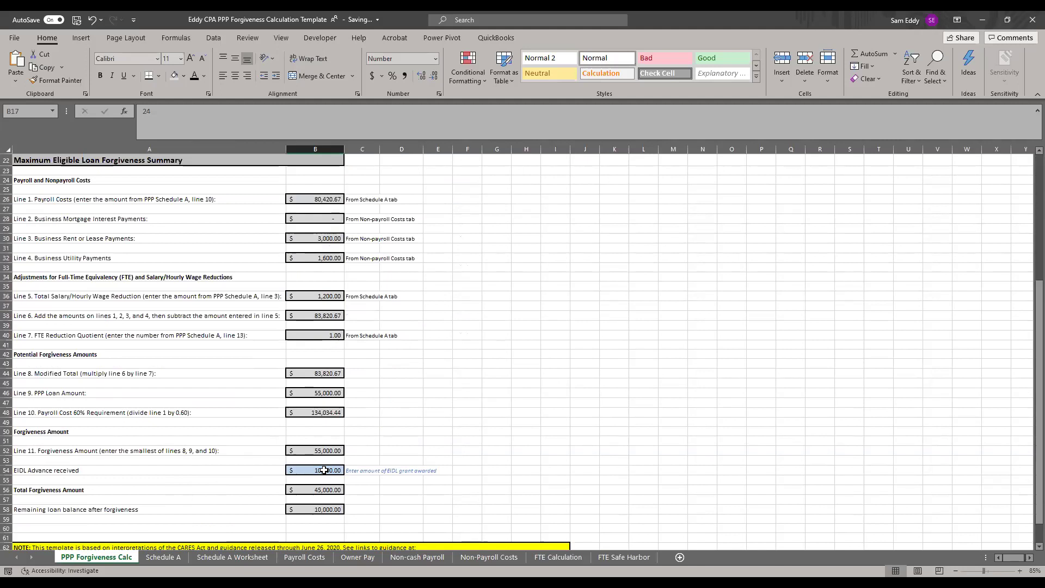
pyautogui.click(325, 470)
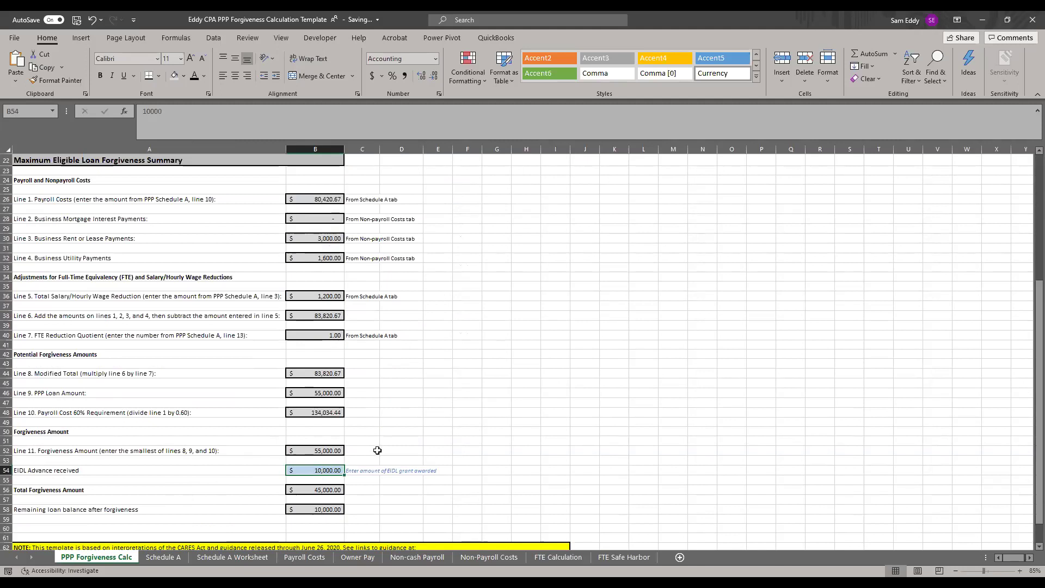
pyautogui.click(170, 561)
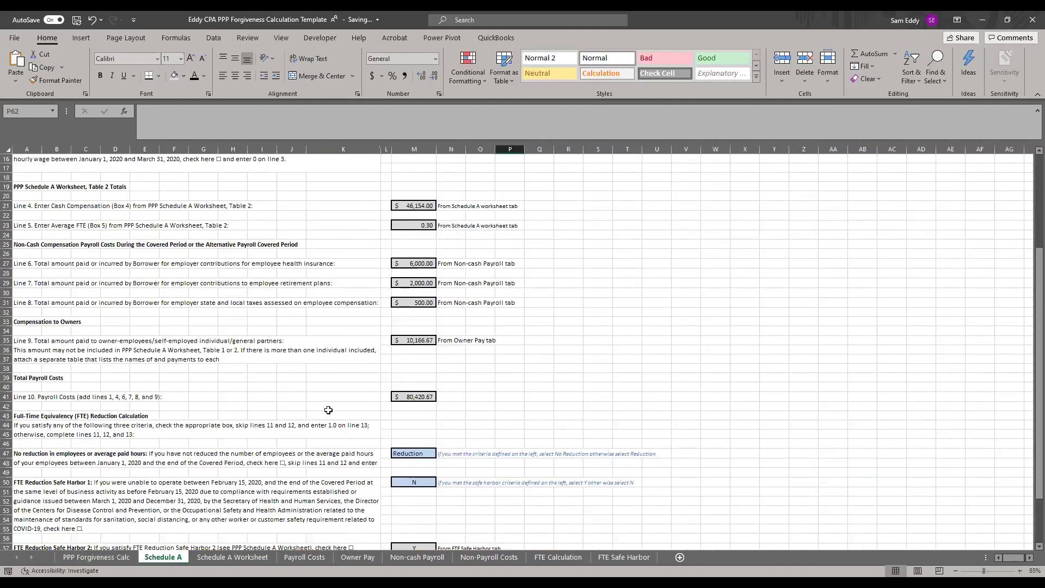
pyautogui.scroll(4, 345, 338)
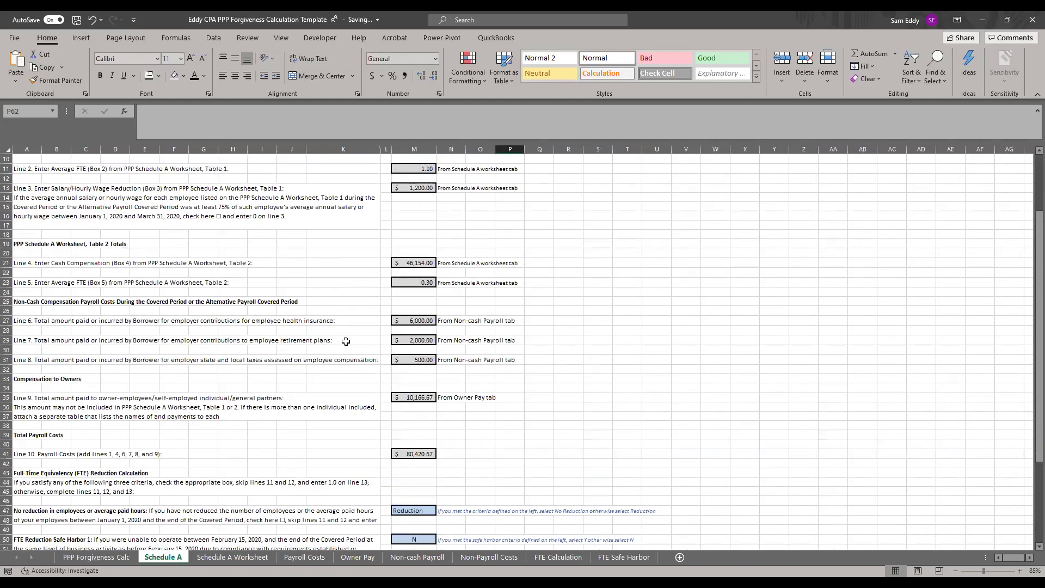
pyautogui.scroll(-4, 359, 302)
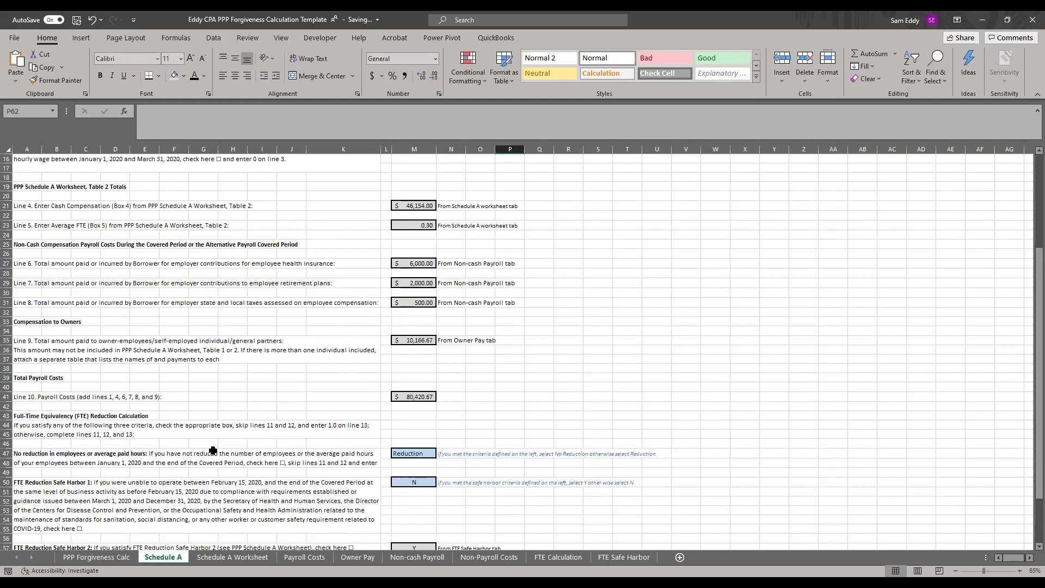
# Try No Reduction for Schedule A's criterion on employees or average paid hours, and set it back to Reduction
pyautogui.click(403, 453)
pyautogui.click(441, 454)
pyautogui.click(413, 461)
pyautogui.scroll(-1, 452, 447)
pyautogui.scroll(-2, 451, 447)
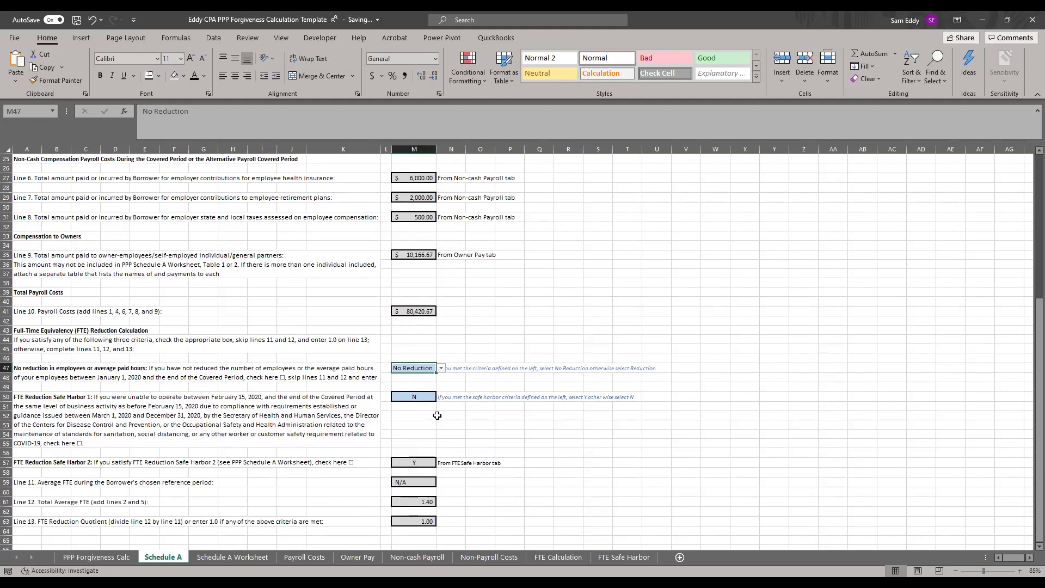
pyautogui.click(442, 369)
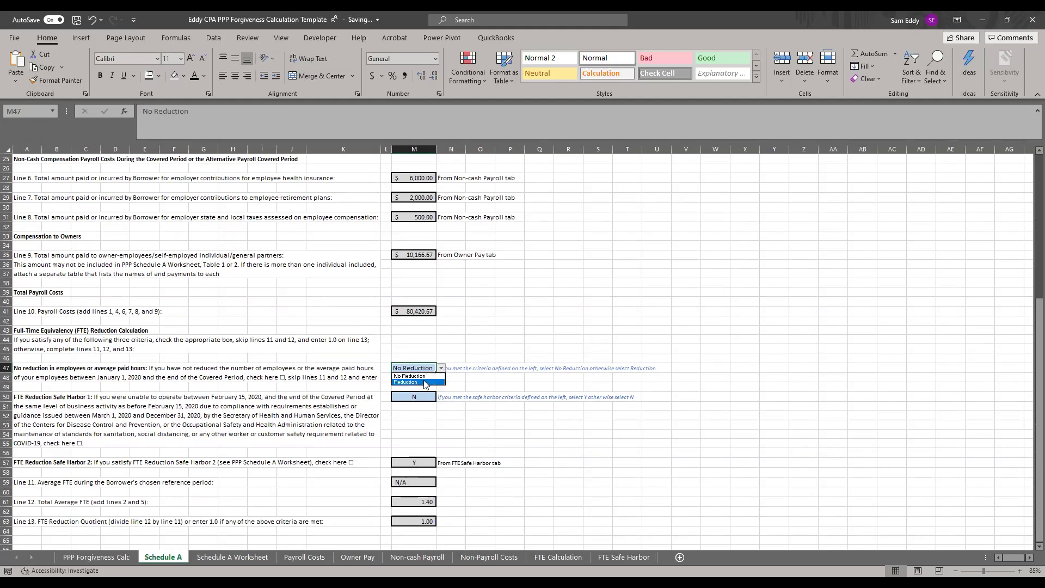
pyautogui.click(425, 383)
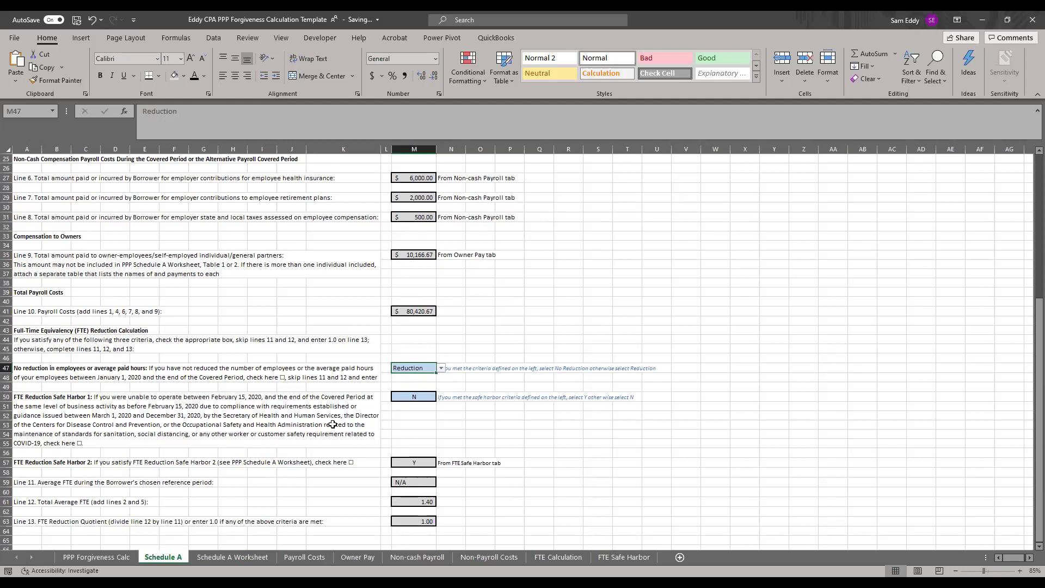
# Set FTE Reduction Safe Harbor 1 to Y on Schedule A
pyautogui.click(428, 397)
pyautogui.click(441, 396)
pyautogui.click(435, 405)
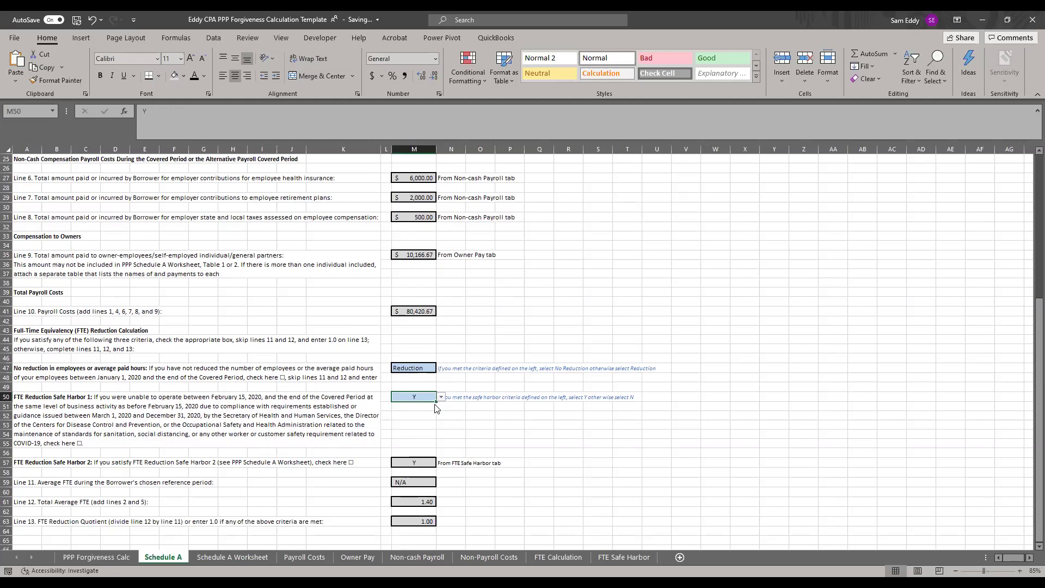
# Try No Reduction again for the criterion on employees or average paid hours, and restore it to Reduction
pyautogui.click(421, 368)
pyautogui.click(441, 368)
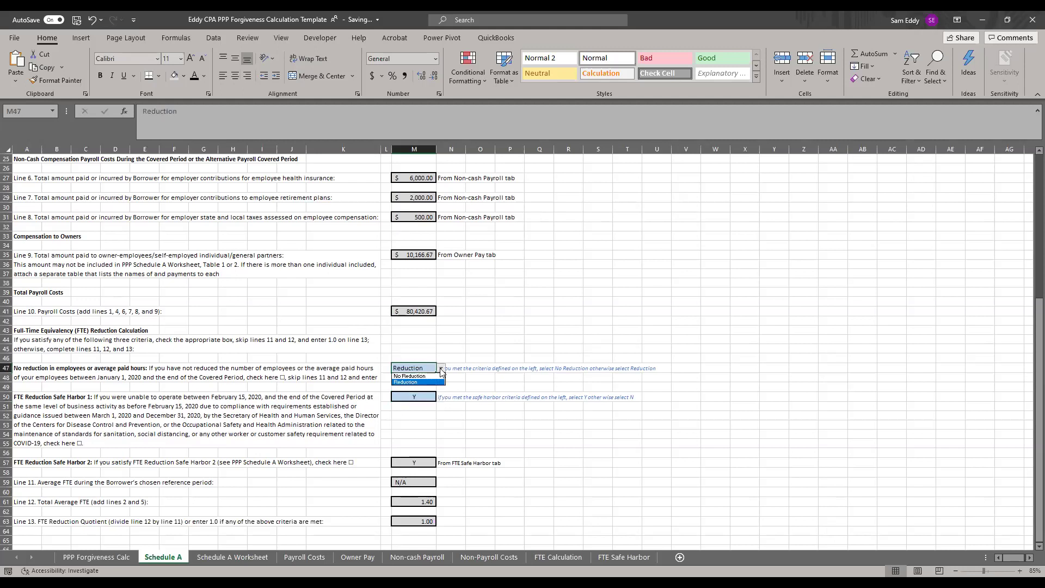
pyautogui.click(409, 376)
pyautogui.click(416, 397)
pyautogui.click(424, 368)
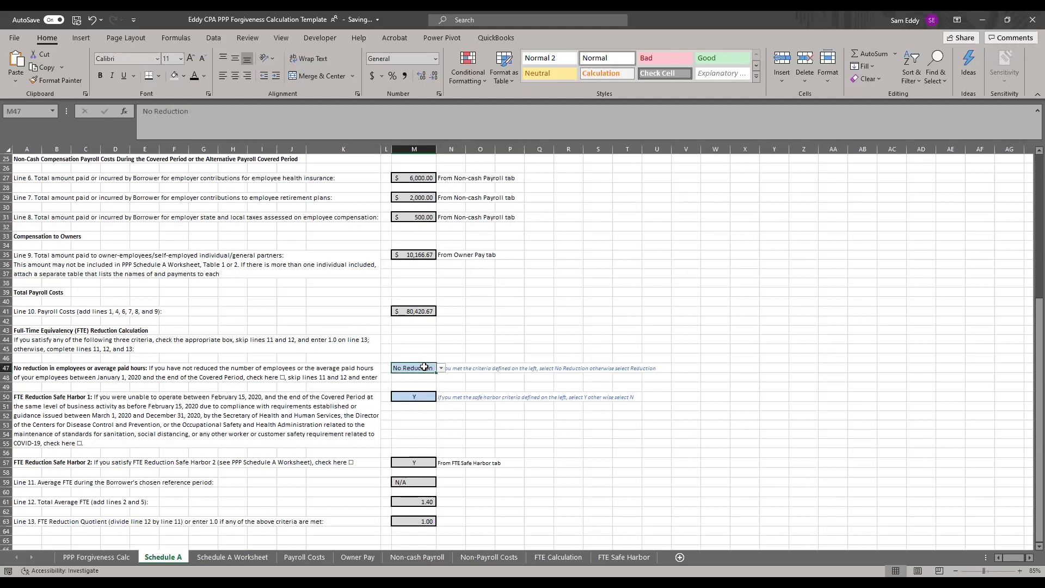
pyautogui.click(441, 369)
pyautogui.click(423, 381)
# Set FTE Reduction Safe Harbor 1 to N on Schedule A
pyautogui.click(423, 397)
pyautogui.click(442, 399)
pyautogui.click(433, 408)
pyautogui.click(441, 399)
pyautogui.click(430, 415)
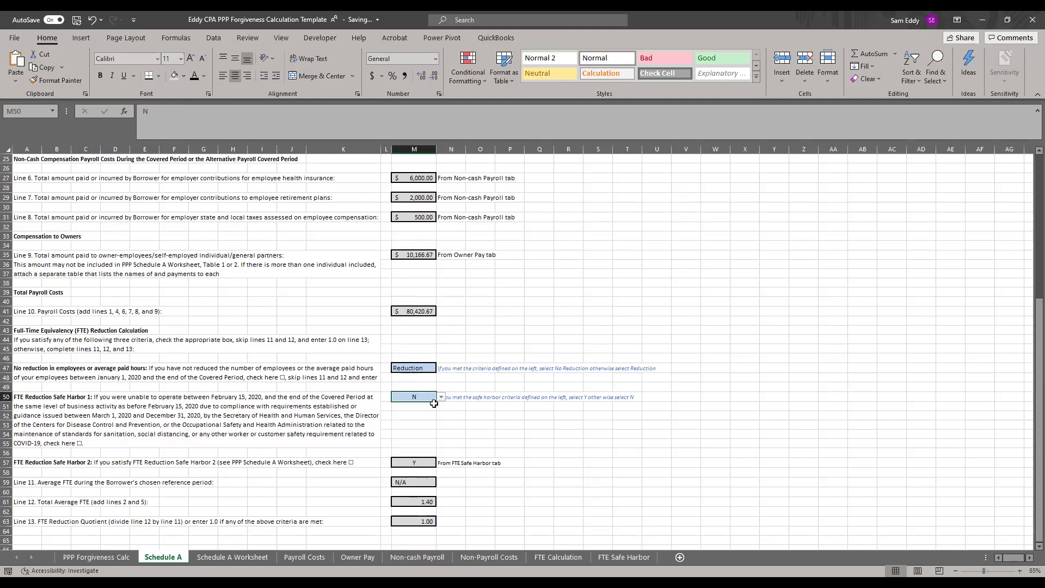
# Examine the employee table on the Schedule A Worksheet and the required documents listed on the Payroll Costs sheet
pyautogui.click(233, 557)
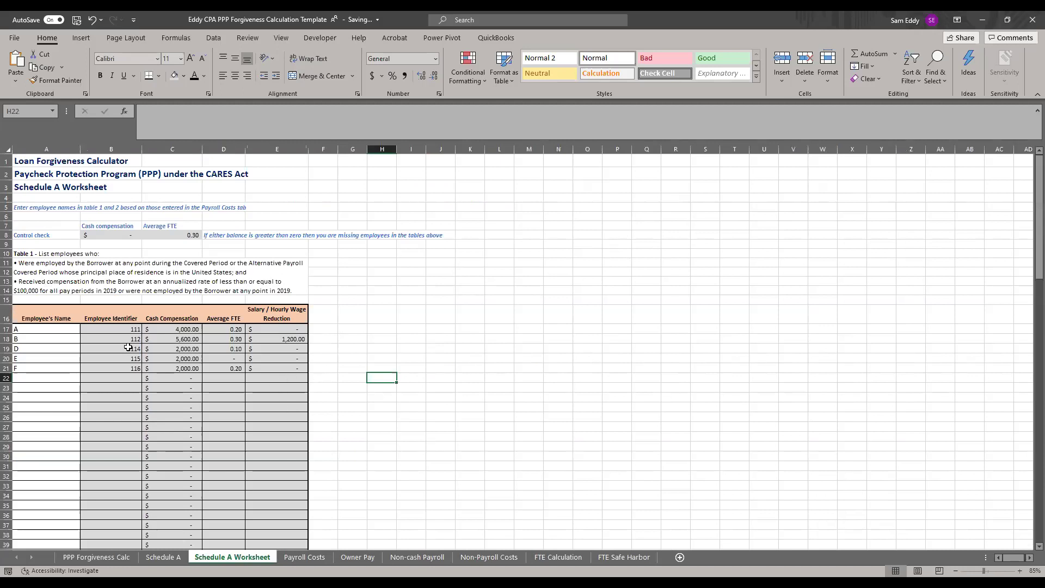
pyautogui.click(313, 561)
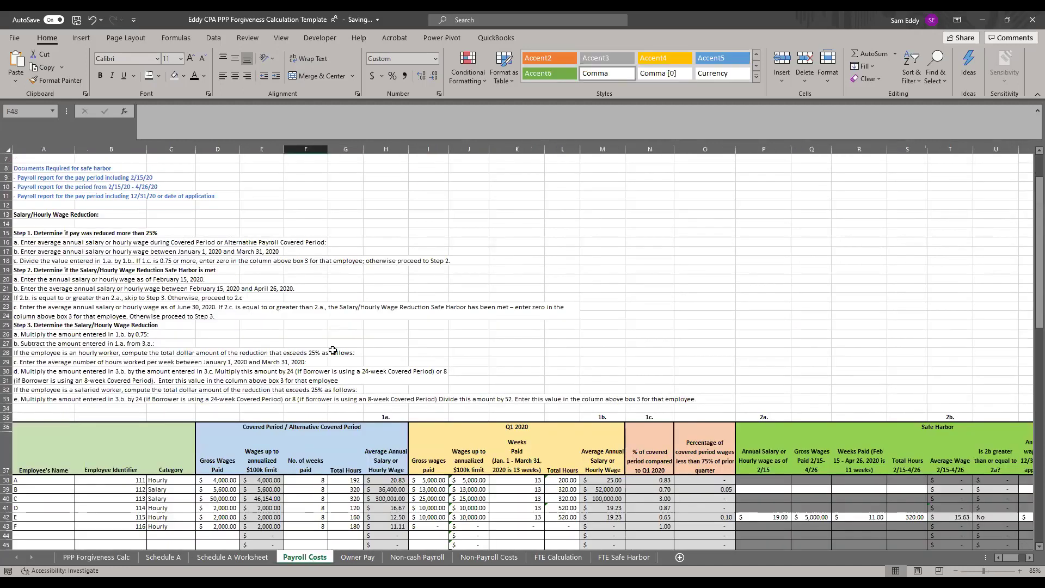
pyautogui.scroll(2, 155, 213)
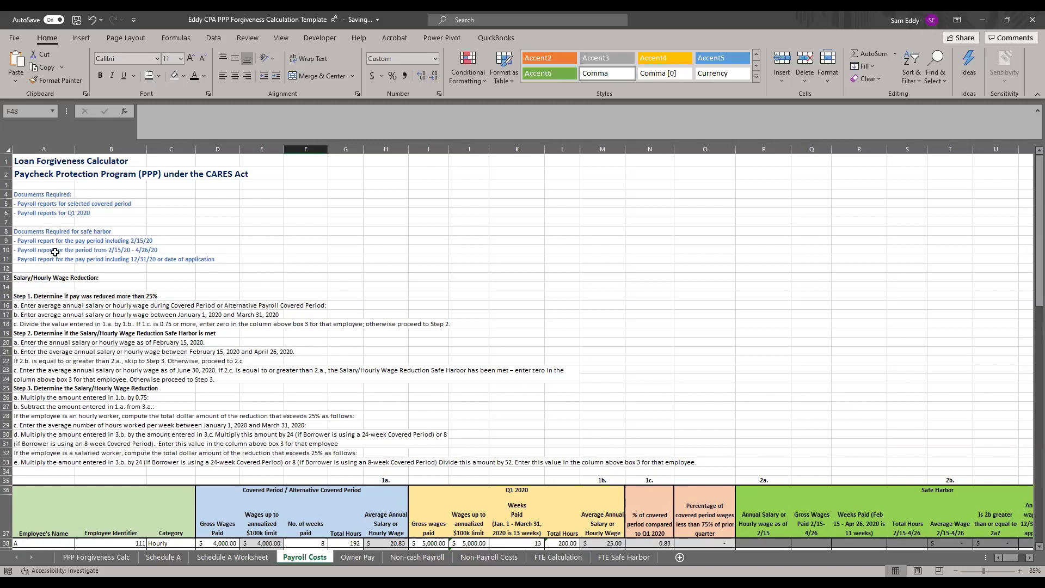
pyautogui.moveTo(52, 241); pyautogui.dragTo(54, 260)
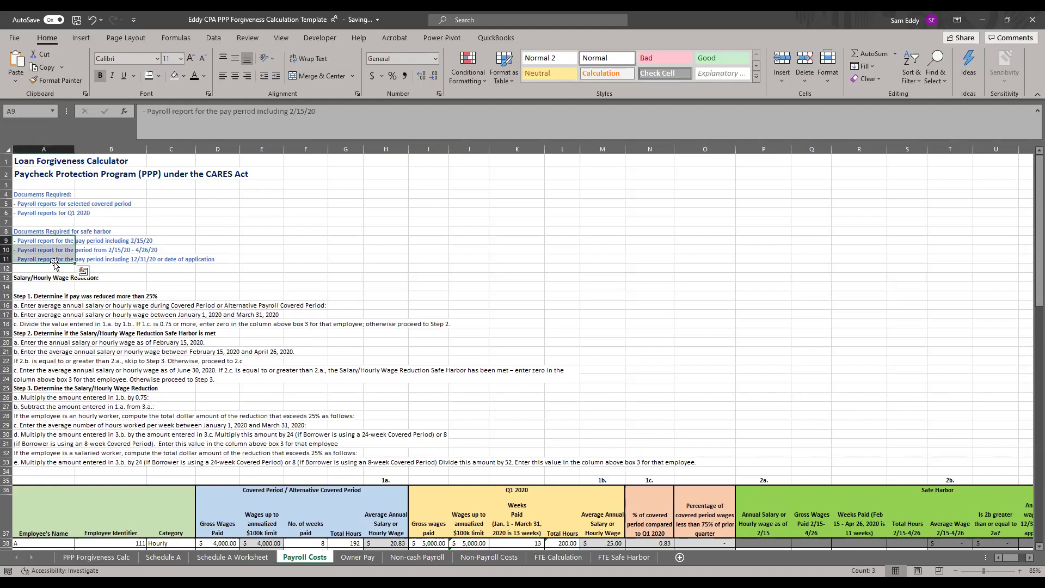
pyautogui.click(236, 286)
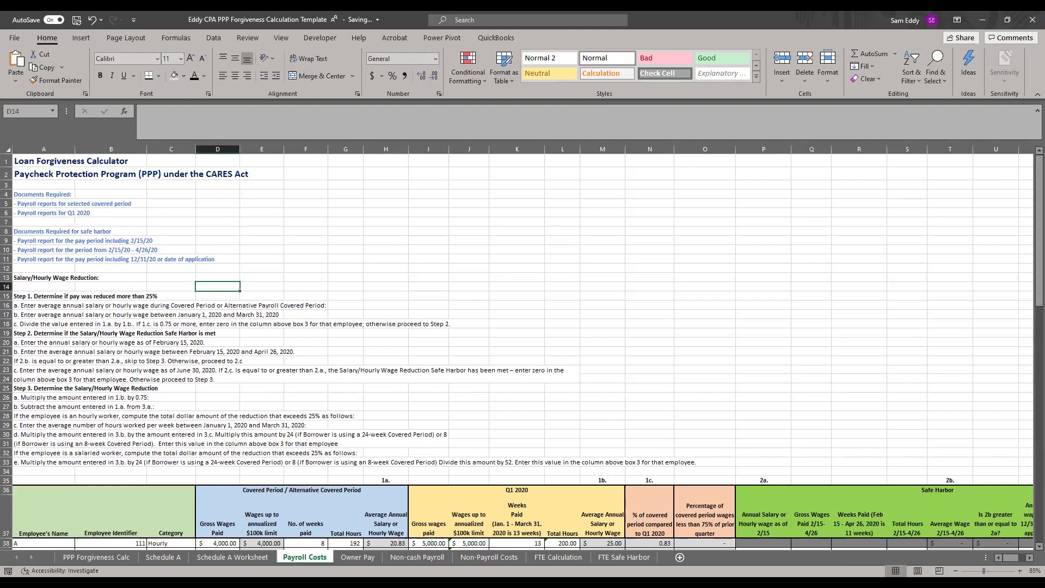
# Review the employee name, identifier and category columns of the Payroll Costs table, including the category options
pyautogui.scroll(-7, 202, 361)
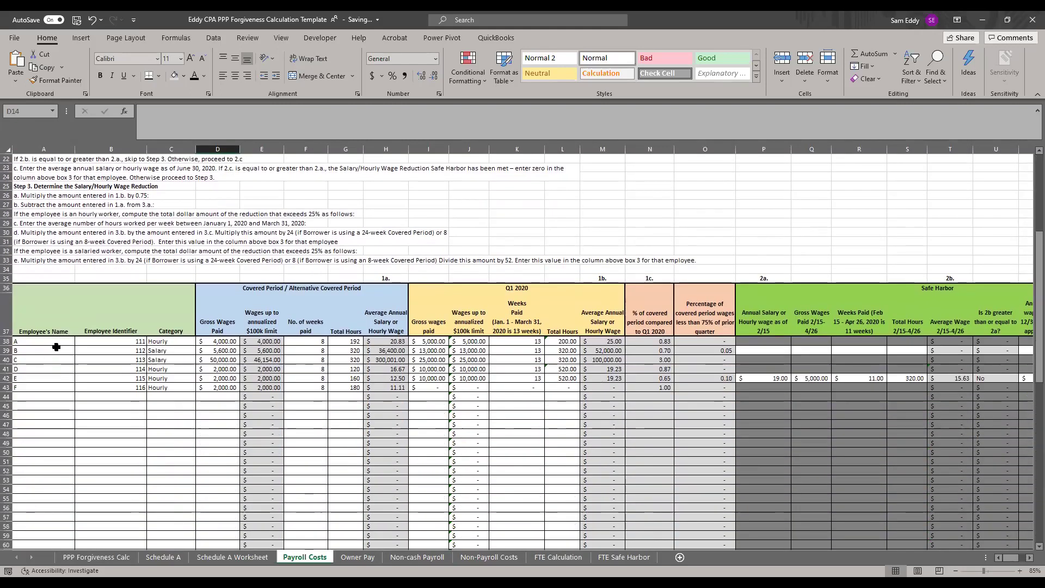
pyautogui.moveTo(40, 301); pyautogui.dragTo(42, 424)
pyautogui.moveTo(116, 313); pyautogui.dragTo(120, 419)
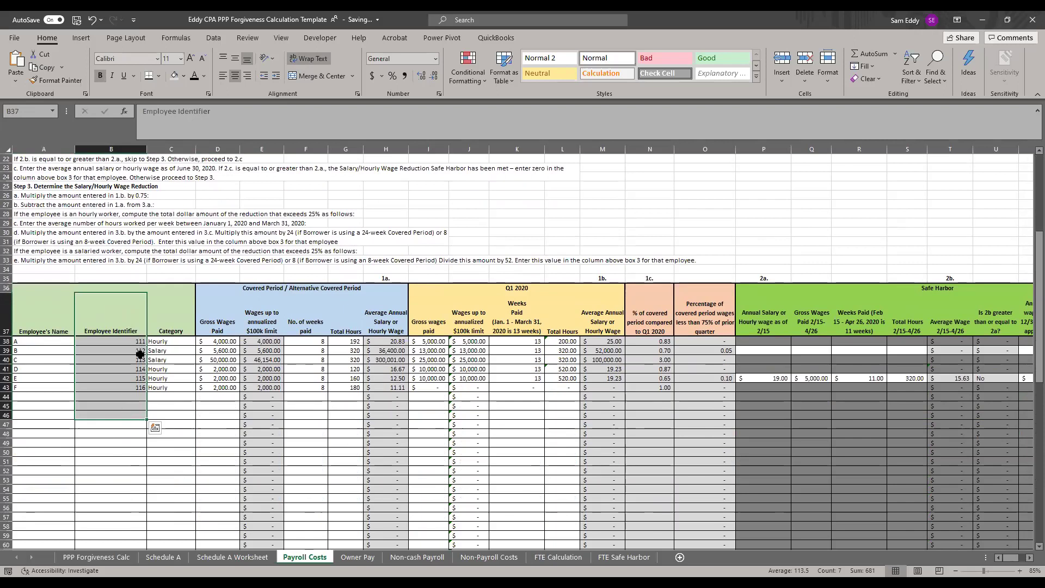
pyautogui.moveTo(168, 320); pyautogui.dragTo(169, 416)
pyautogui.click(169, 341)
pyautogui.hotkey('alt', 'Down')
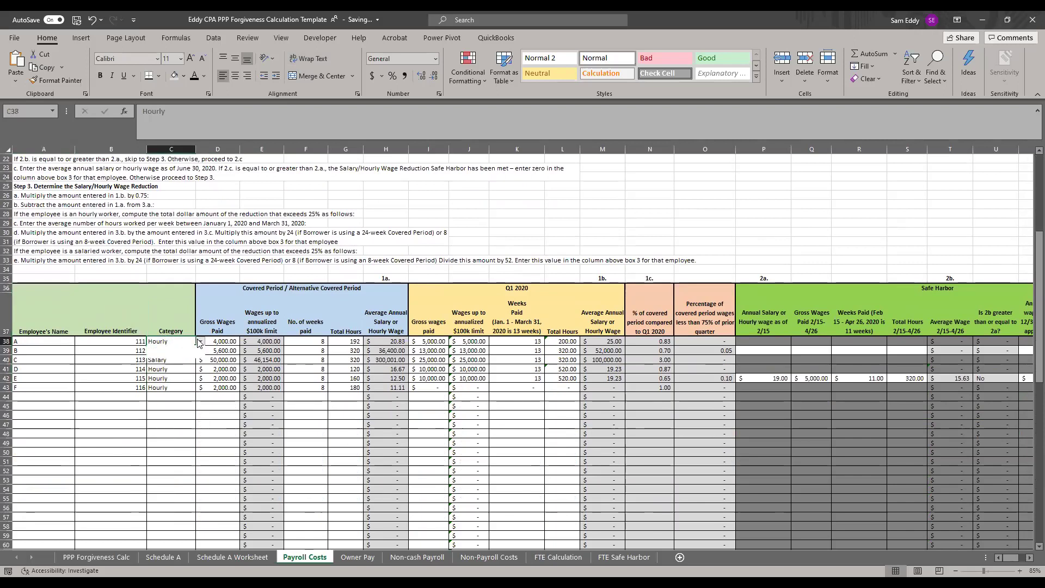
pyautogui.press('Escape')
# Review the covered period columns for gross wages, wages up to the annualized $100k limit, weeks paid and total hours
pyautogui.moveTo(228, 288); pyautogui.dragTo(240, 397)
pyautogui.click(217, 316)
pyautogui.moveTo(217, 316); pyautogui.dragTo(216, 387)
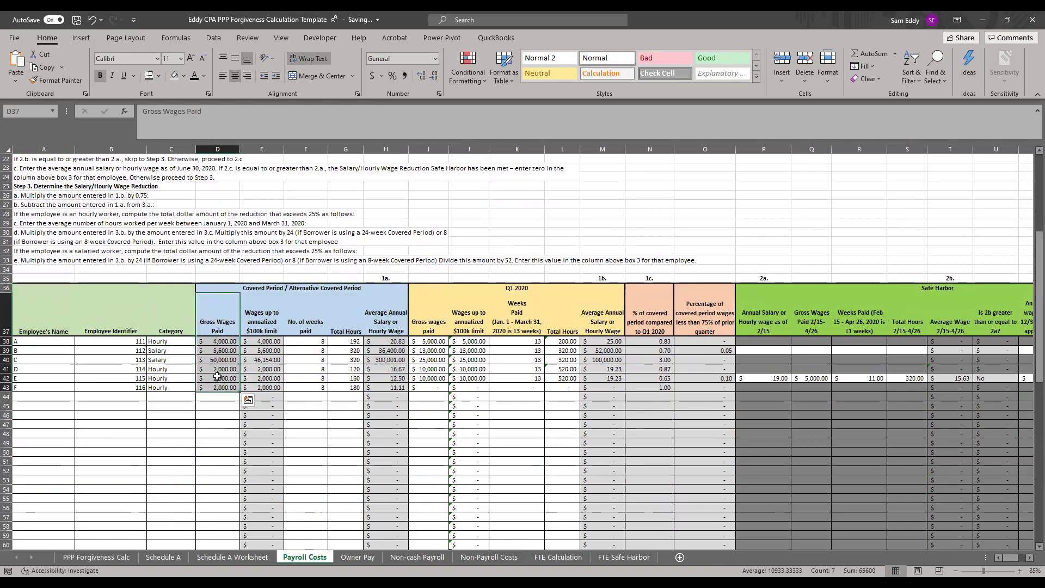
pyautogui.click(269, 332)
pyautogui.moveTo(269, 332); pyautogui.dragTo(265, 397)
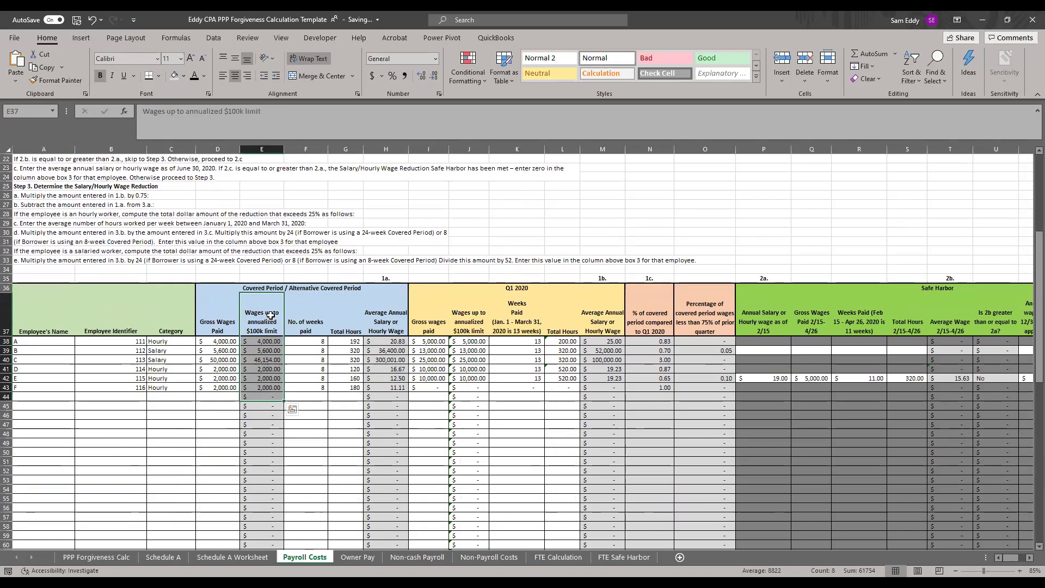
pyautogui.click(270, 359)
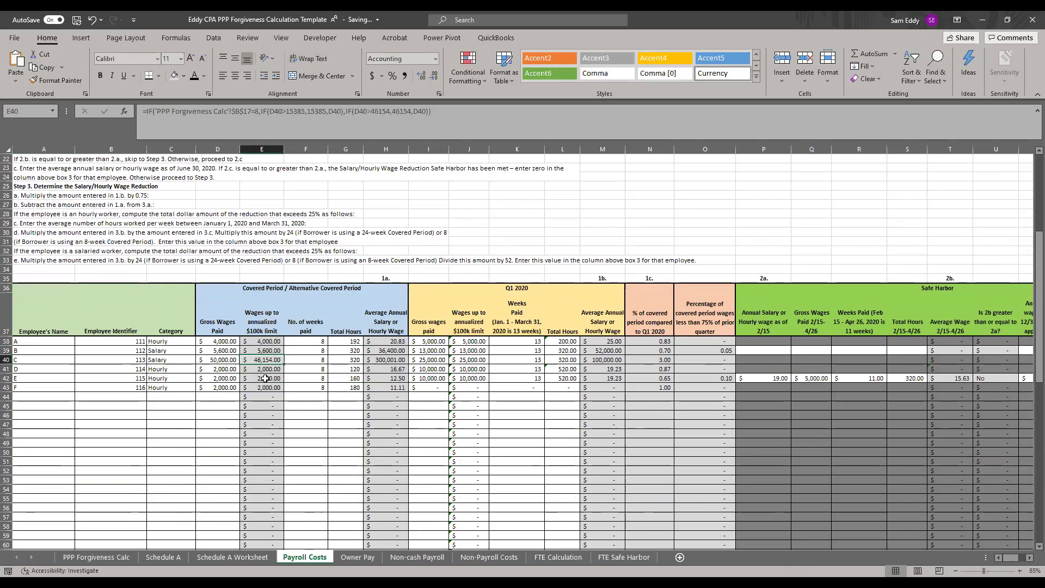
pyautogui.moveTo(310, 325); pyautogui.dragTo(314, 396)
pyautogui.moveTo(351, 319); pyautogui.dragTo(348, 407)
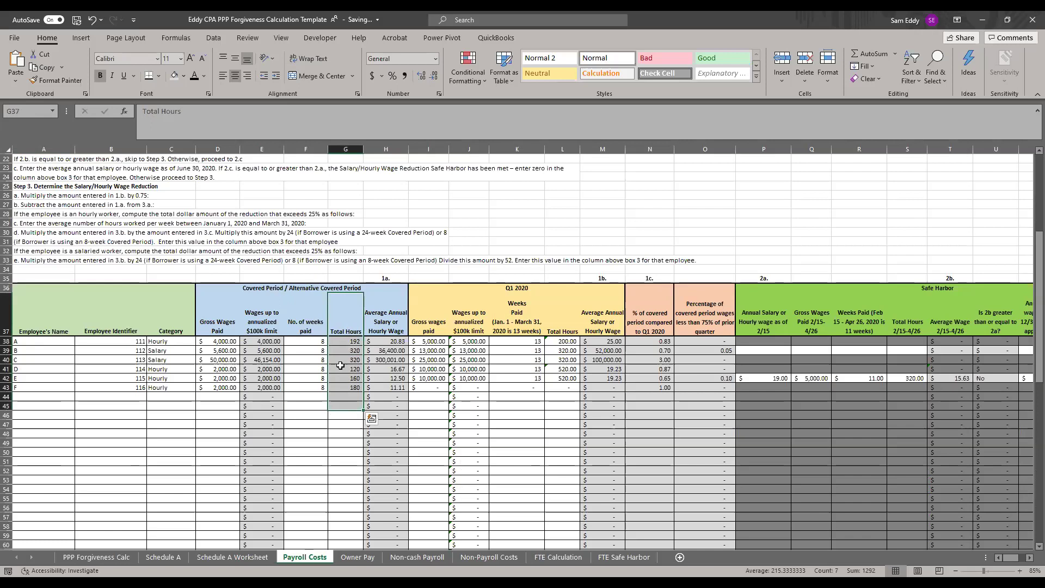
# Set the covered period to 8 weeks on the PPP Forgiveness Calc sheet and return to Payroll Costs
pyautogui.click(96, 557)
pyautogui.scroll(6, 256, 348)
pyautogui.click(349, 321)
pyautogui.click(316, 330)
pyautogui.click(285, 558)
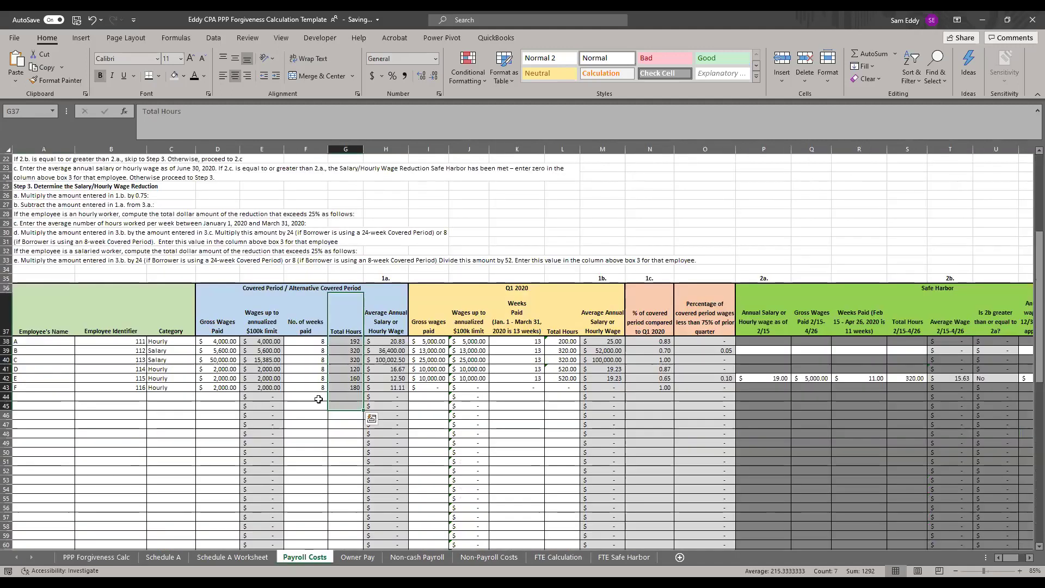
# Review the covered period's average salary or hourly wage and the Q1 2020 wages, weeks, hours and average wage columns
pyautogui.moveTo(378, 341); pyautogui.dragTo(385, 397)
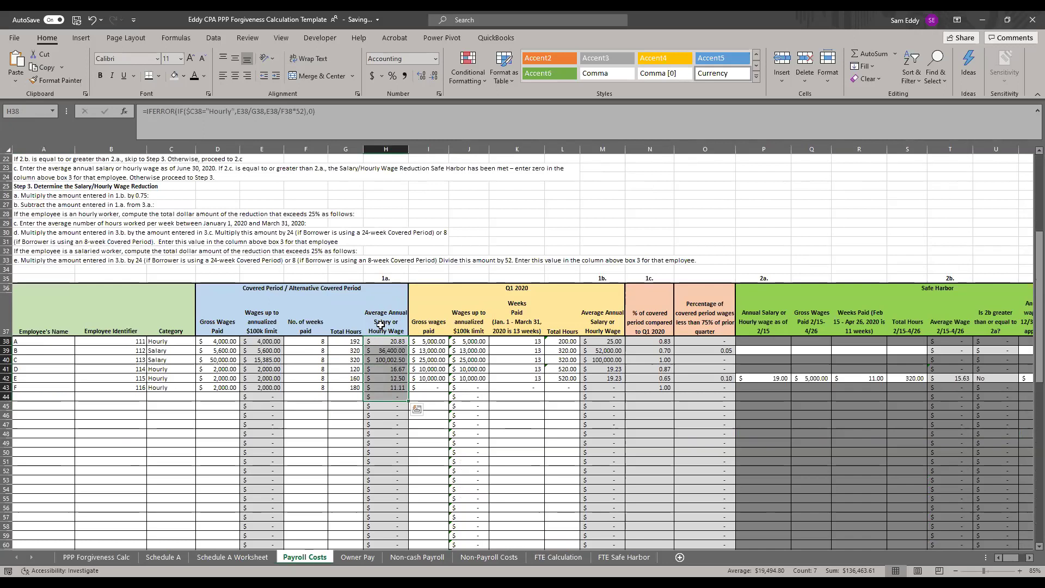
pyautogui.scroll(1, 380, 324)
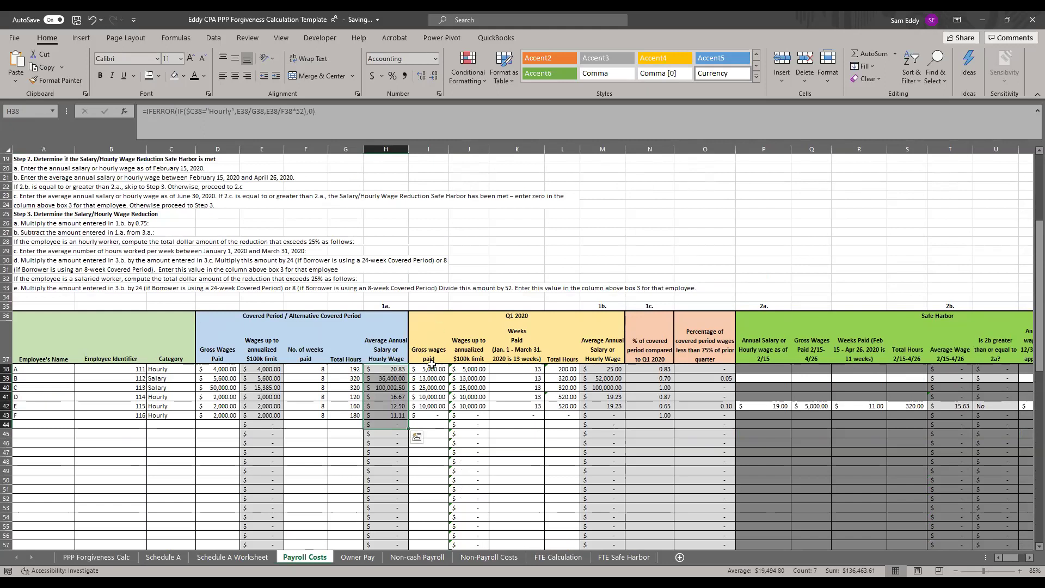
pyautogui.moveTo(424, 370); pyautogui.dragTo(428, 426)
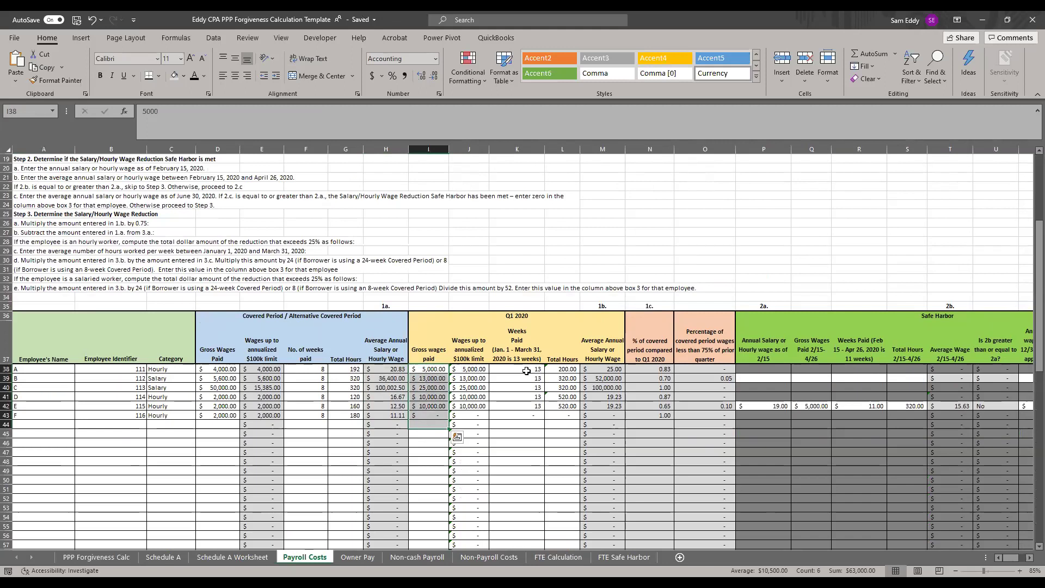
pyautogui.moveTo(525, 369); pyautogui.dragTo(525, 416)
pyautogui.moveTo(565, 370); pyautogui.dragTo(566, 417)
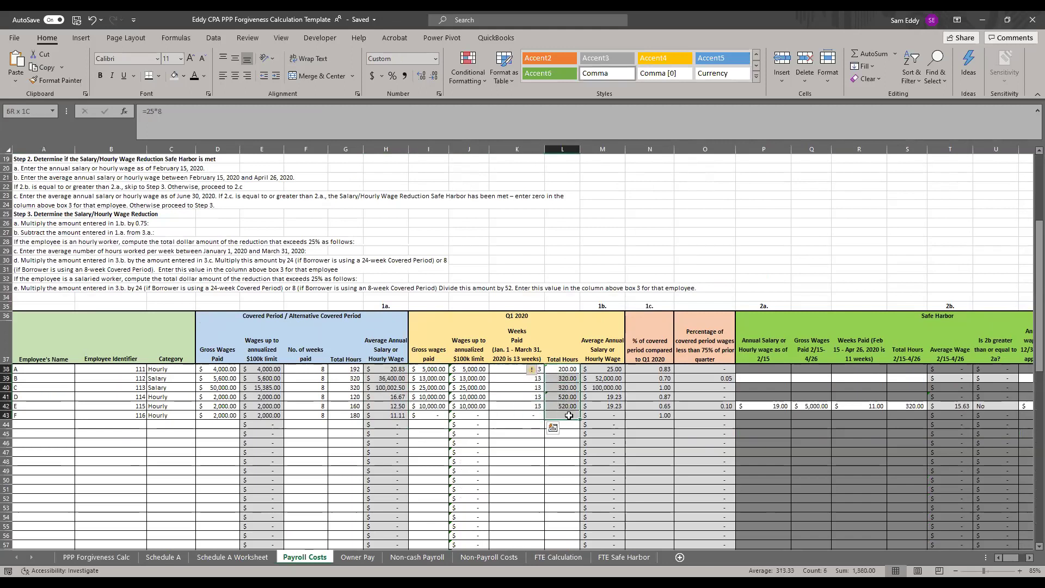
pyautogui.moveTo(603, 370); pyautogui.dragTo(603, 424)
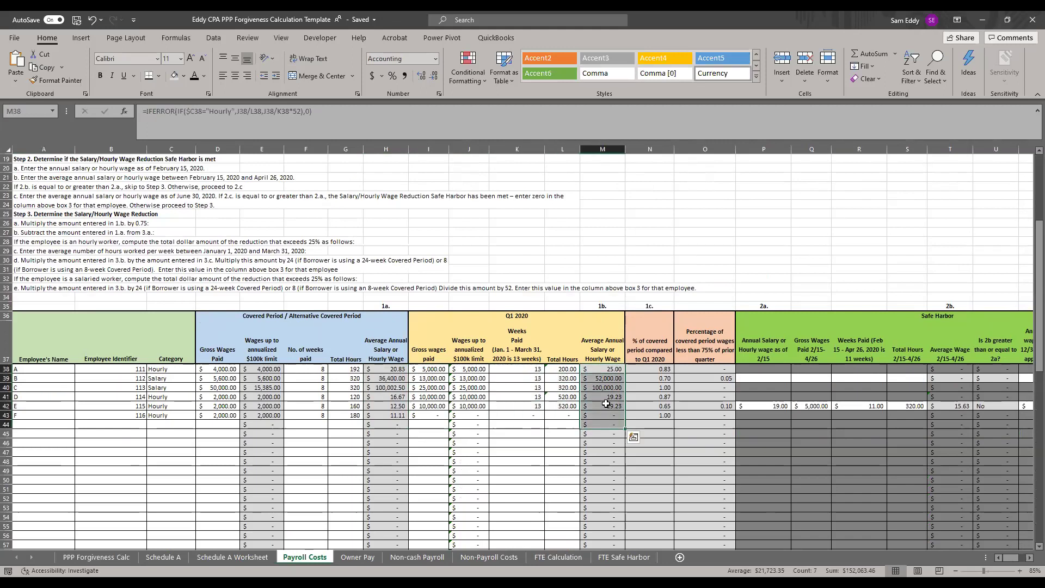
pyautogui.click(605, 369)
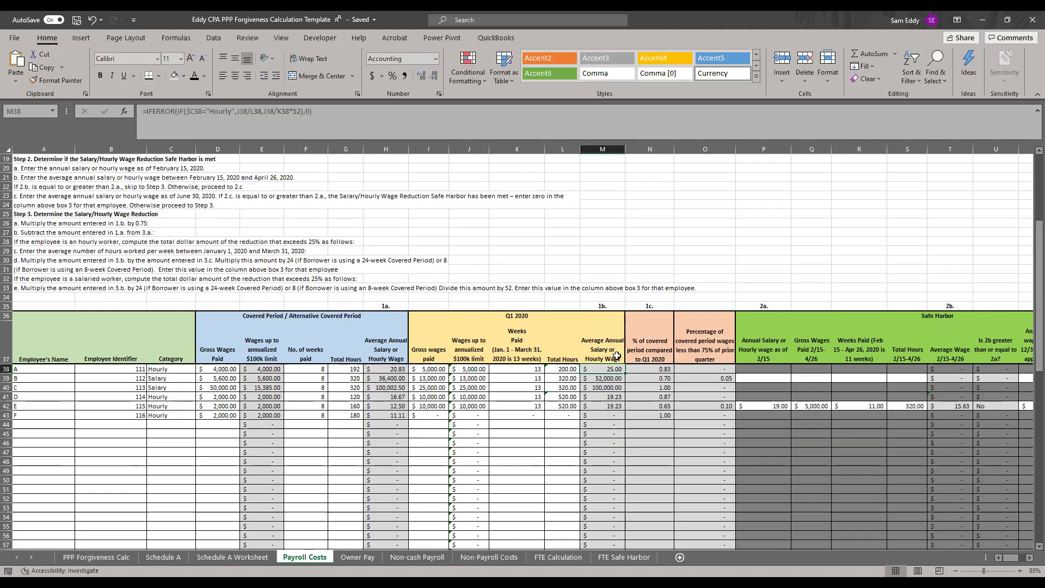
# Examine the covered period to Q1 2020 wage percentages, the safe harbor columns, and employee B's shortfall below 75%
pyautogui.moveTo(648, 370); pyautogui.dragTo(654, 408)
pyautogui.click(650, 370)
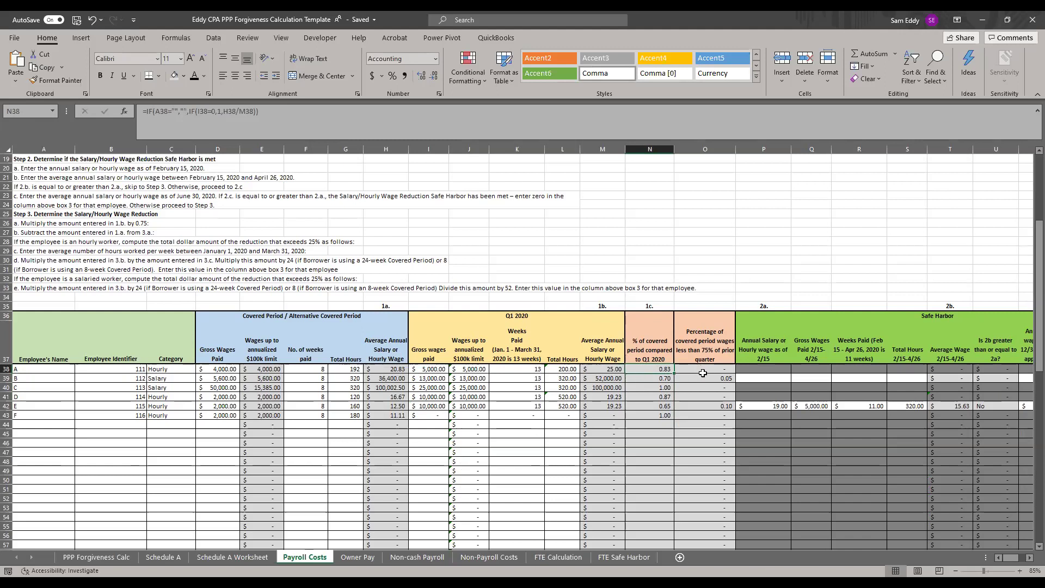
pyautogui.moveTo(747, 369); pyautogui.dragTo(939, 374)
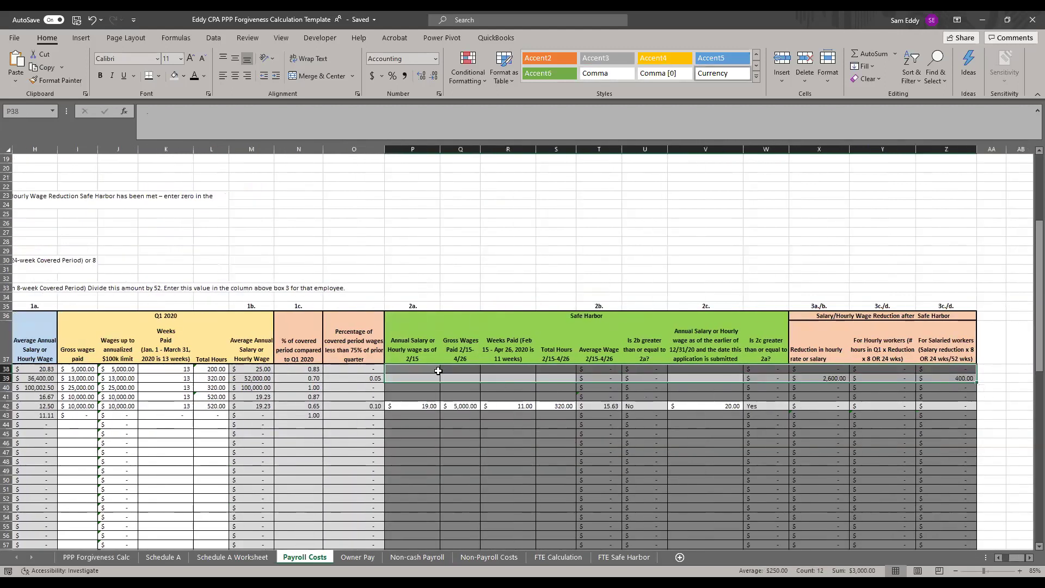
pyautogui.moveTo(337, 377); pyautogui.dragTo(5, 378)
pyautogui.click(638, 378)
pyautogui.click(615, 378)
pyautogui.click(653, 379)
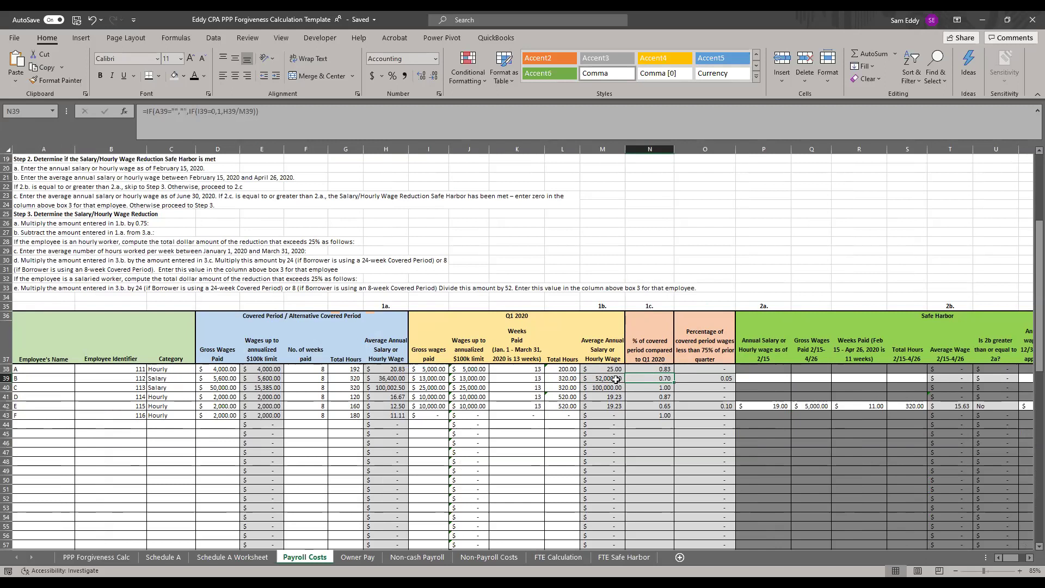
pyautogui.click(725, 378)
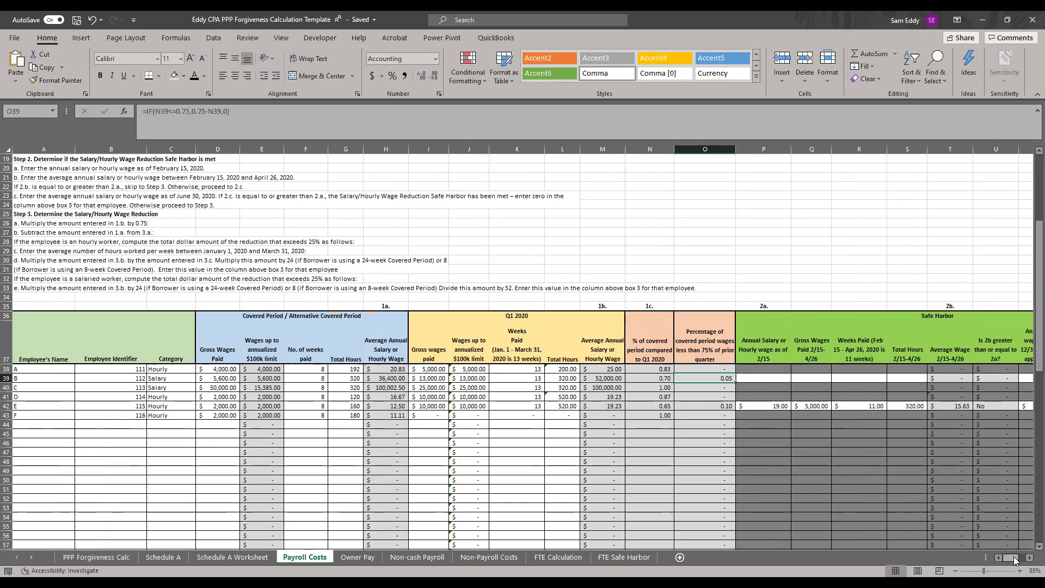
# Examine employee B's blank safe harbor inputs, including the 2/15 salary and the gross wages paid 2/15-4/26
pyautogui.click(767, 378)
pyautogui.moveTo(850, 378); pyautogui.dragTo(758, 376)
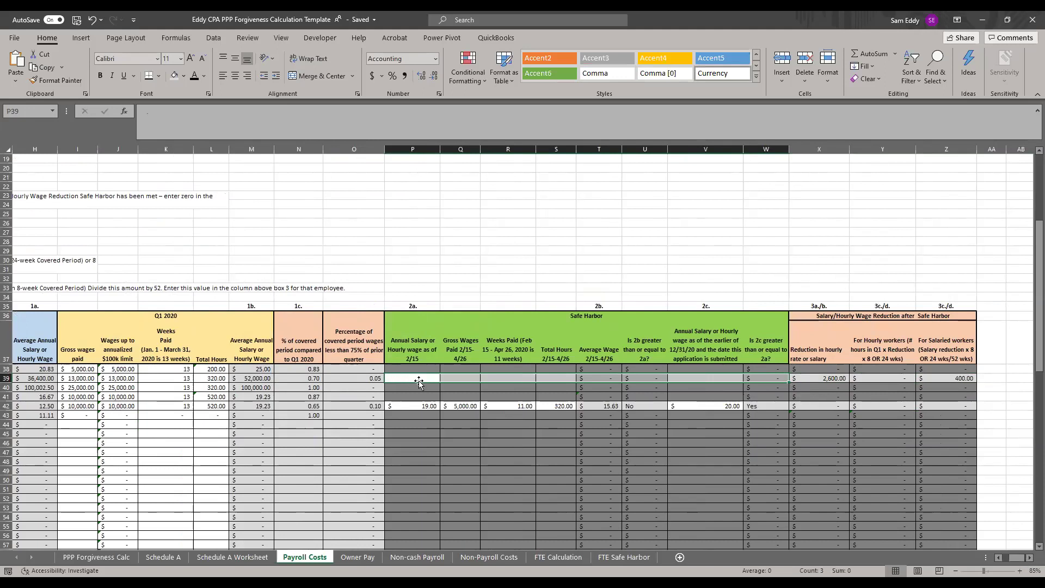
pyautogui.click(424, 378)
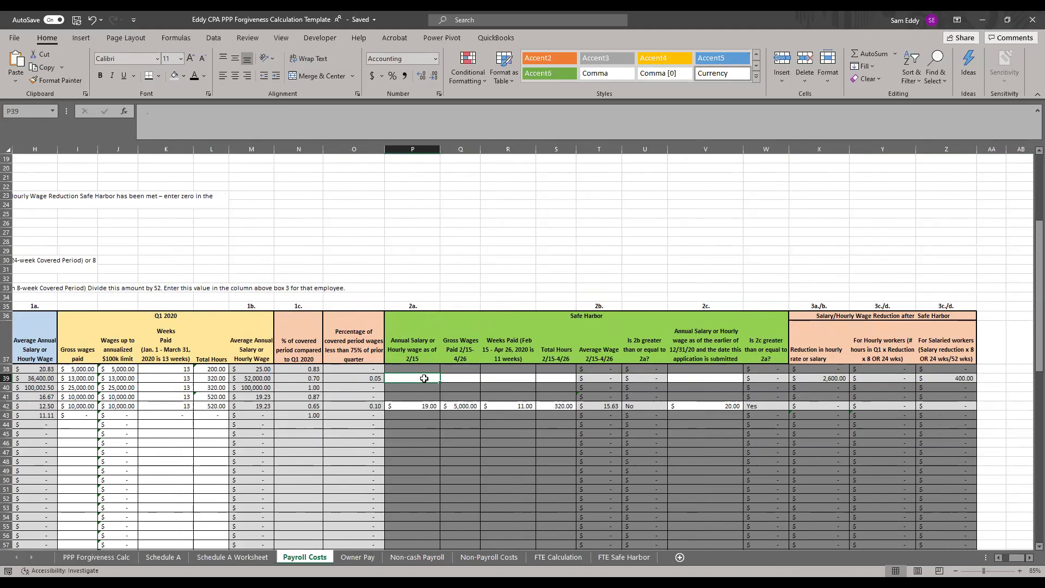
pyautogui.click(470, 380)
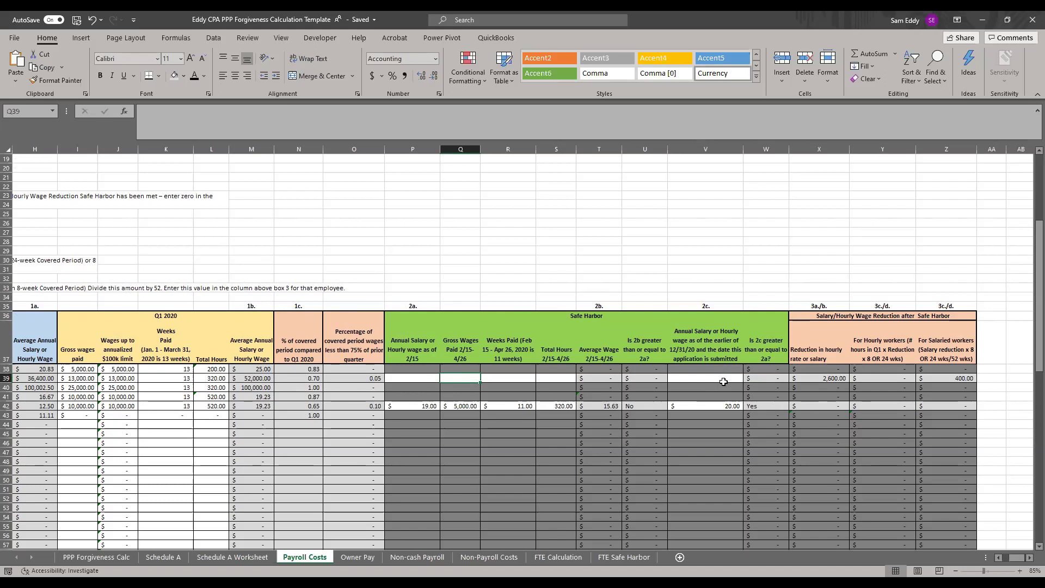
# Examine employee E's safe harbor entries from the 2/15 hourly wage through the 12/31/20 or application-date wage
pyautogui.click(436, 407)
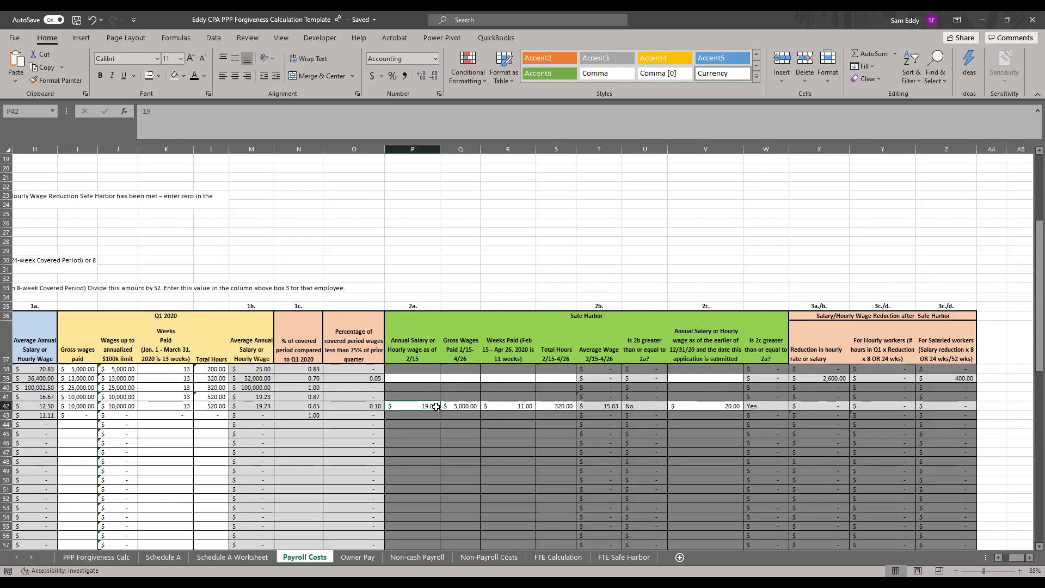
pyautogui.hotkey('shift', 'Right')
pyautogui.hotkey('shift', 'Right')
pyautogui.hotkey('shift', 'Right')
pyautogui.hotkey('shift', 'Right')
pyautogui.hotkey('shift', 'Right')
pyautogui.hotkey('shift', 'Right')
pyautogui.click(430, 406)
pyautogui.click(702, 406)
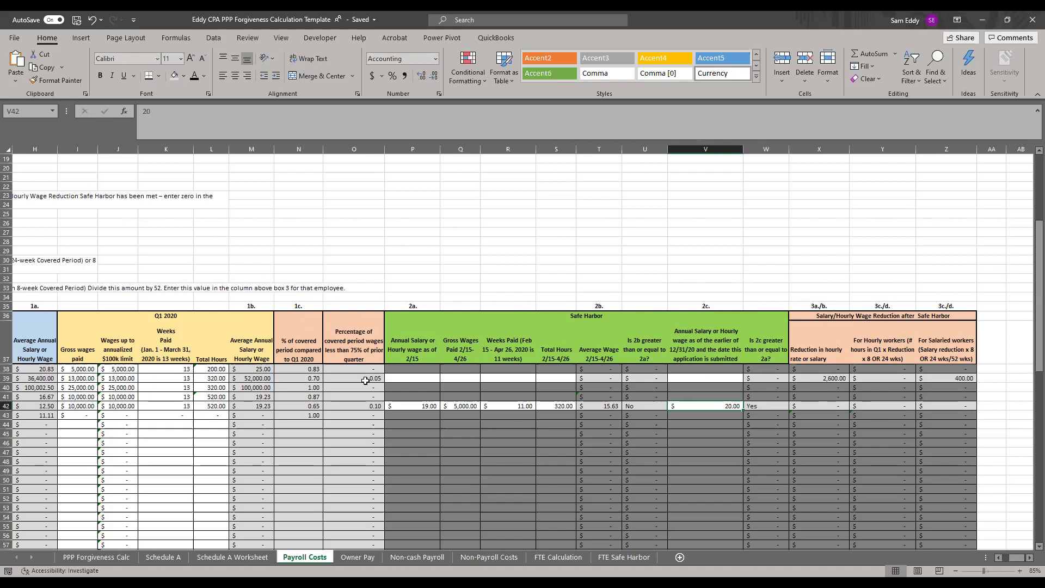
# Review the Owner Pay, Non-cash Payroll and Non-Payroll Costs sheets, and open the FTE Calculation sheet
pyautogui.click(358, 557)
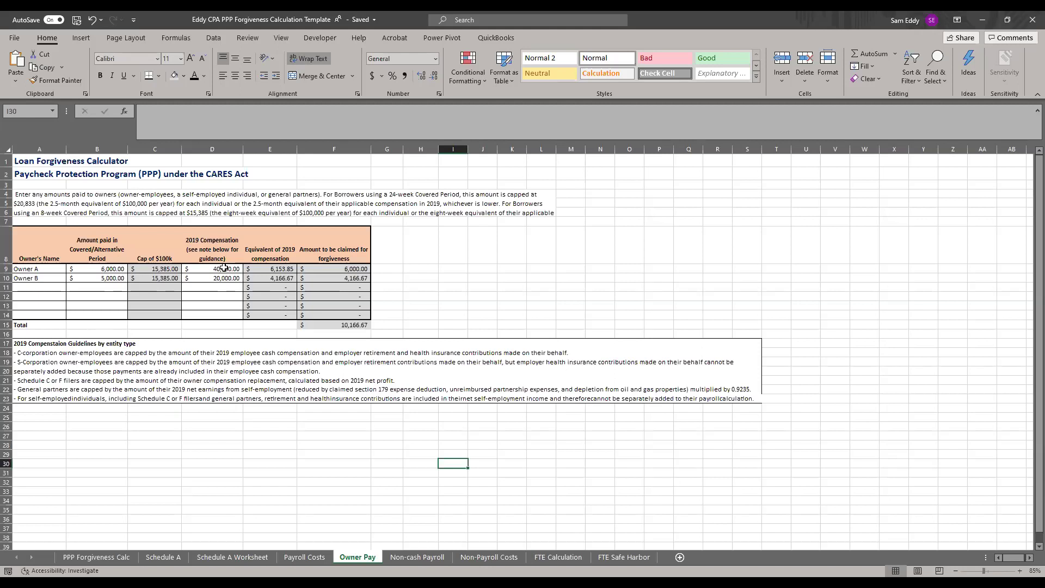
pyautogui.click(417, 558)
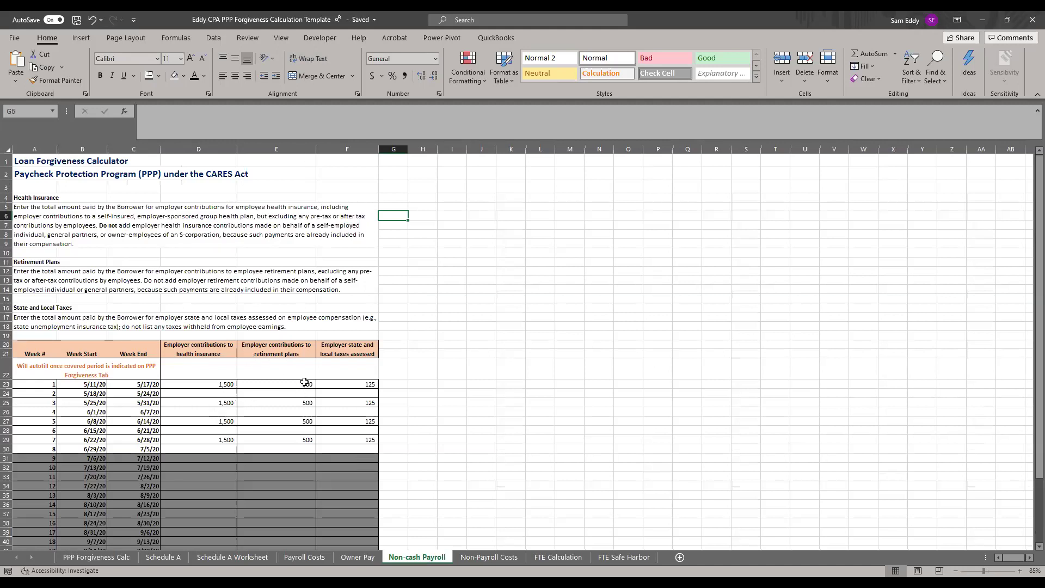
pyautogui.click(497, 564)
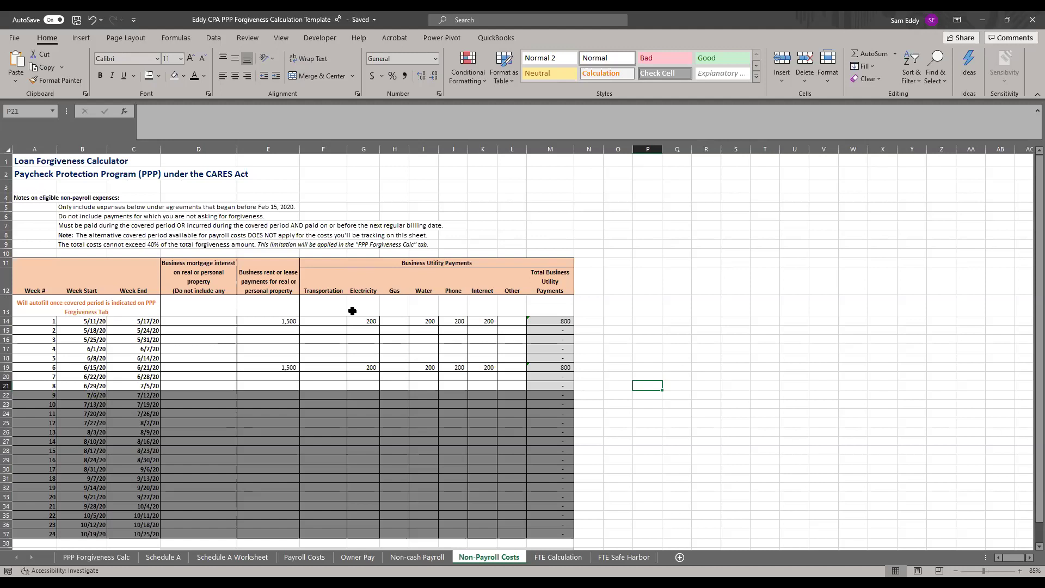
pyautogui.click(564, 558)
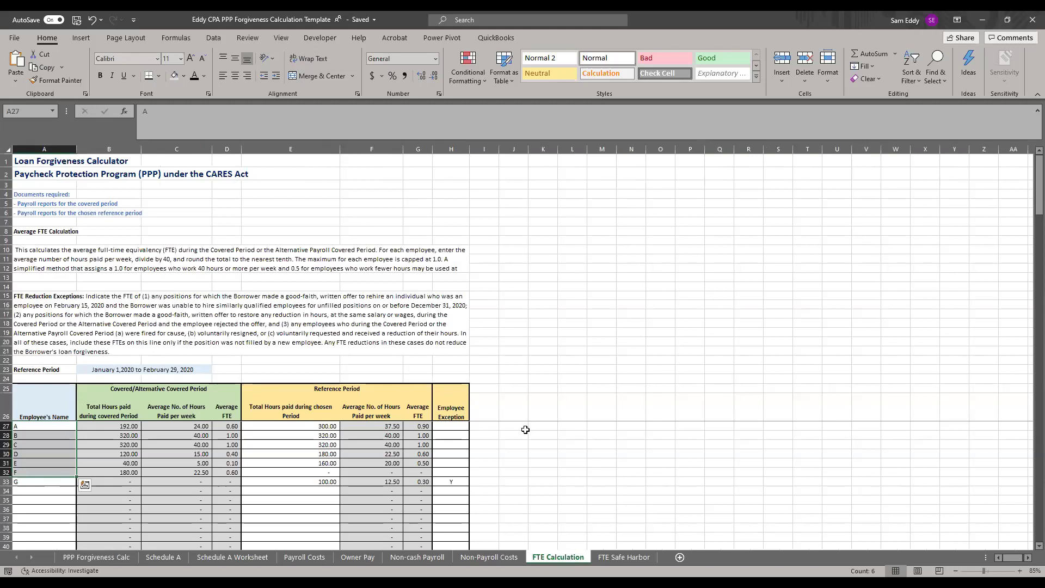
# Review the FTE reduction criteria on Schedule A, and view the Reference Period options on the FTE Calculation sheet
pyautogui.click(170, 558)
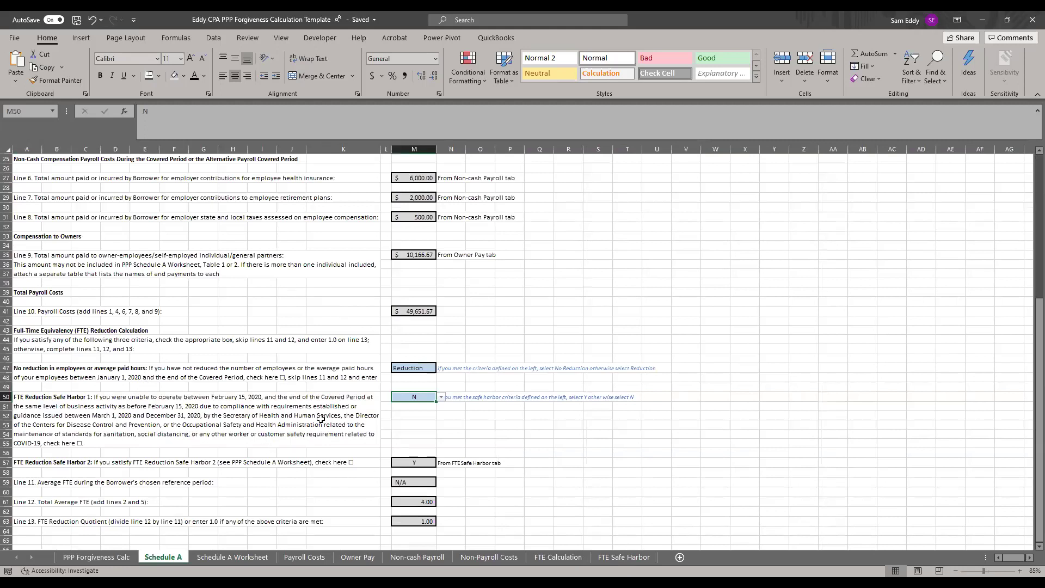
pyautogui.click(551, 556)
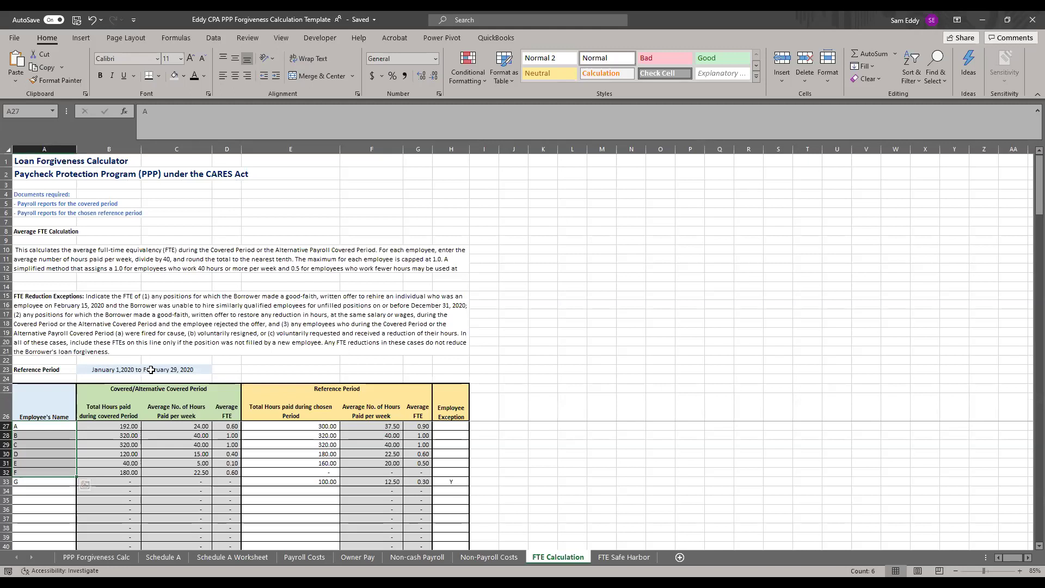
pyautogui.click(151, 370)
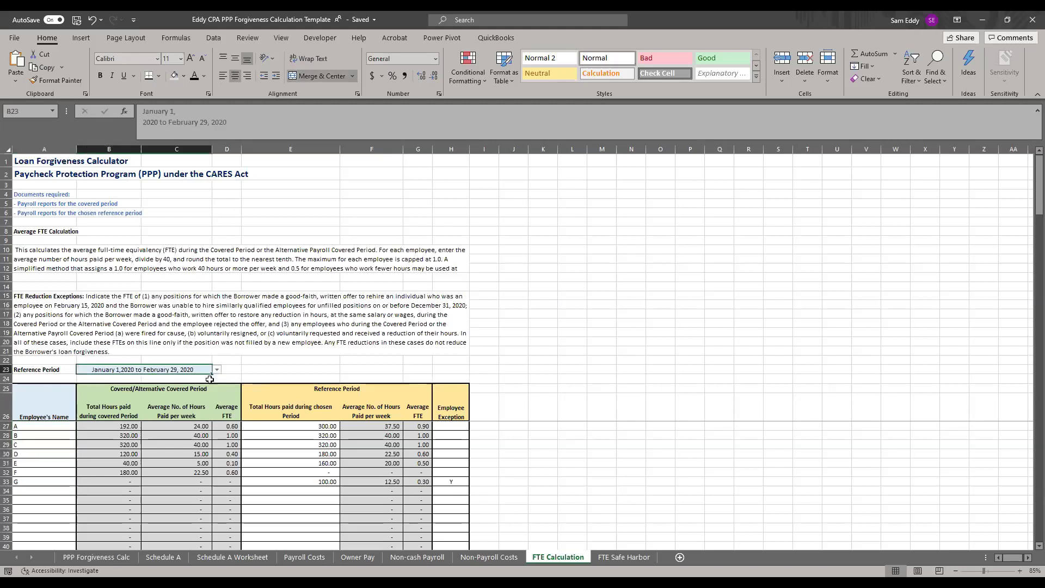
pyautogui.click(216, 370)
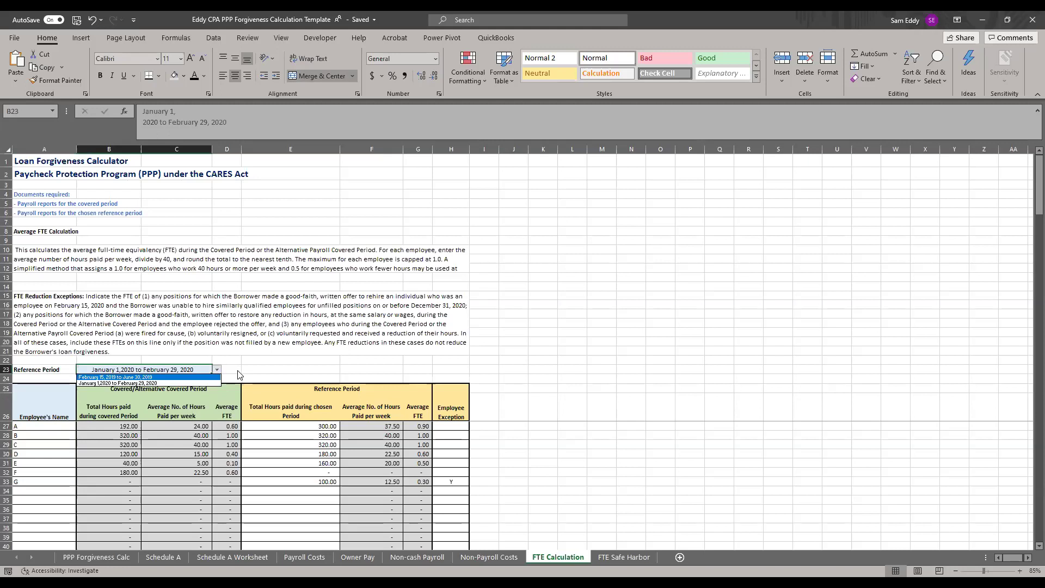
pyautogui.press('Escape')
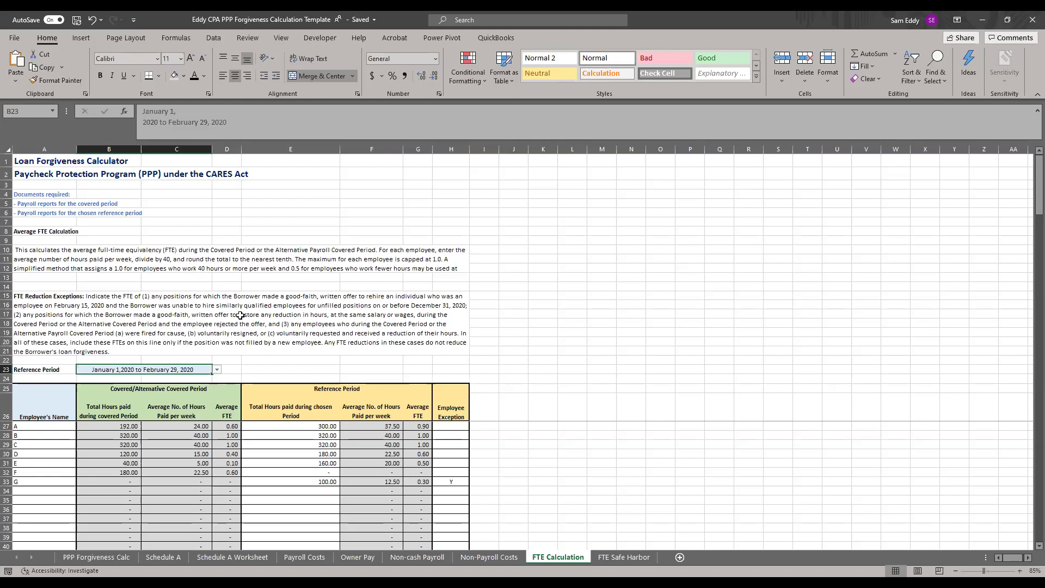
# Examine employee G's Employee Exception entry and the remaining rows of the average FTE table
pyautogui.click(449, 483)
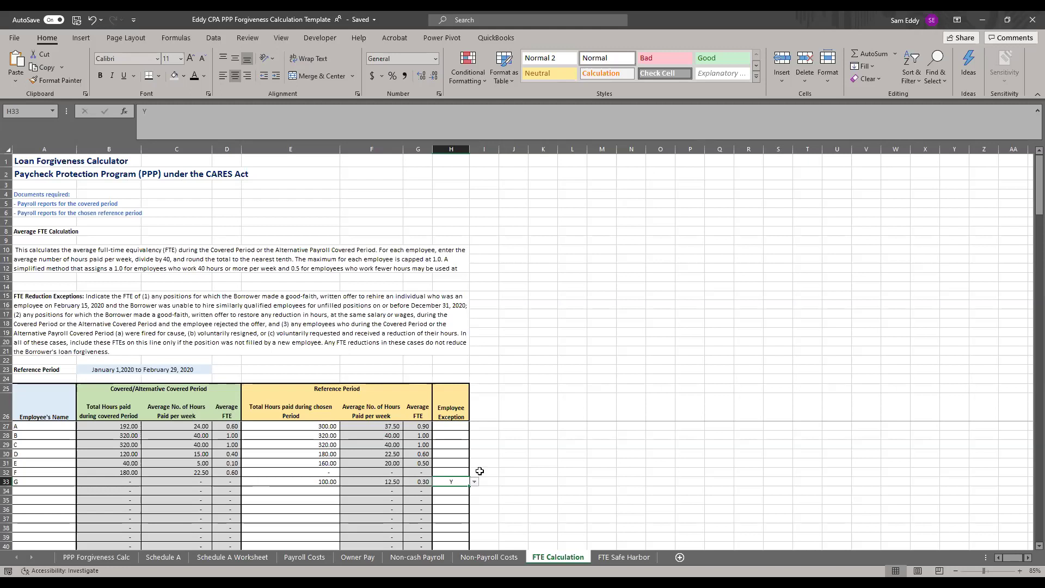
pyautogui.scroll(-20, 450, 459)
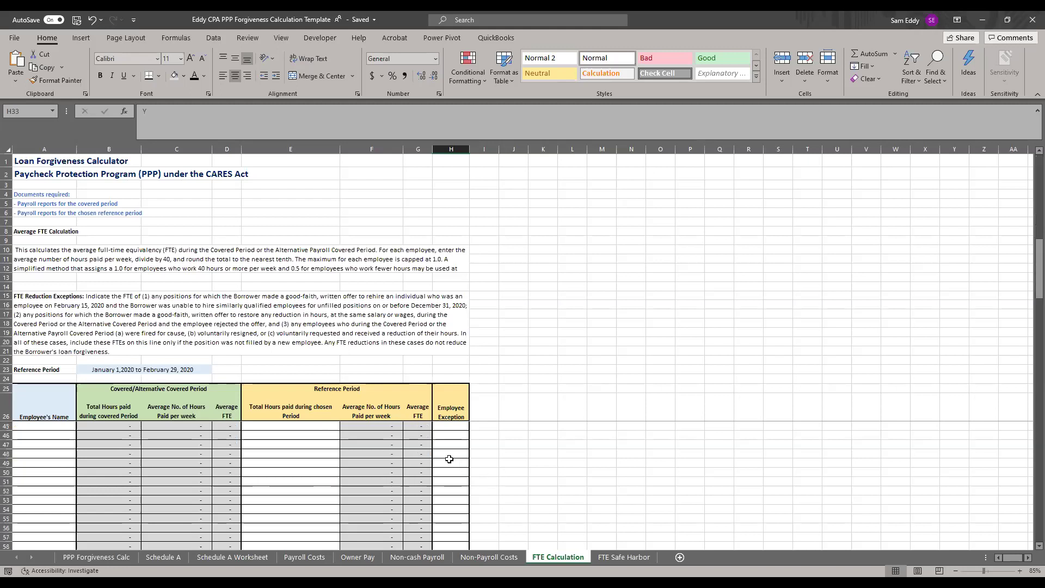
pyautogui.scroll(-1, 451, 457)
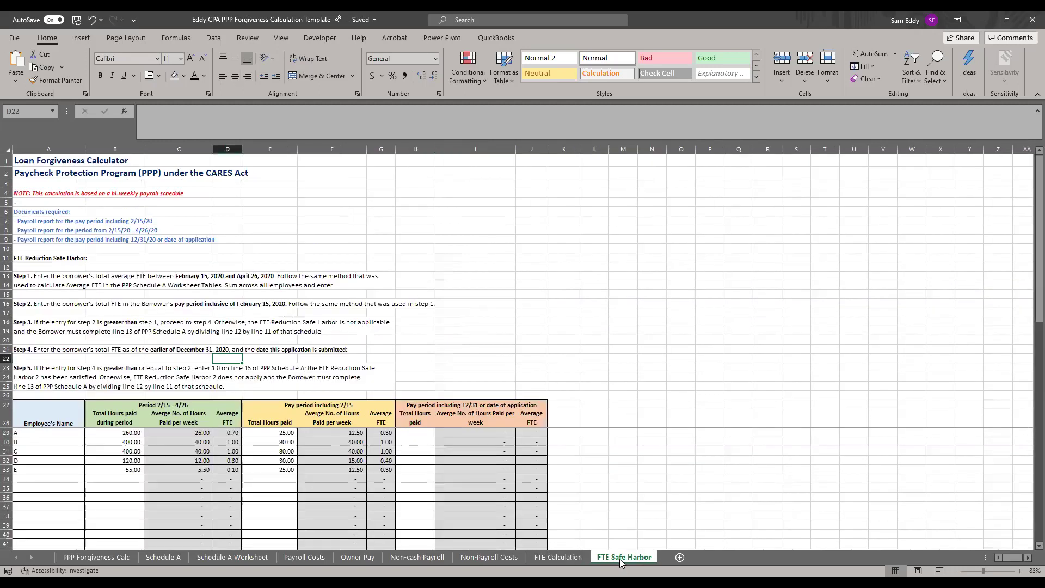
# Review the FTE Safe Harbor sheet's steps, employee hours for the three periods, and the Safe Harbor Met results
pyautogui.click(619, 558)
pyautogui.scroll(-8, 228, 389)
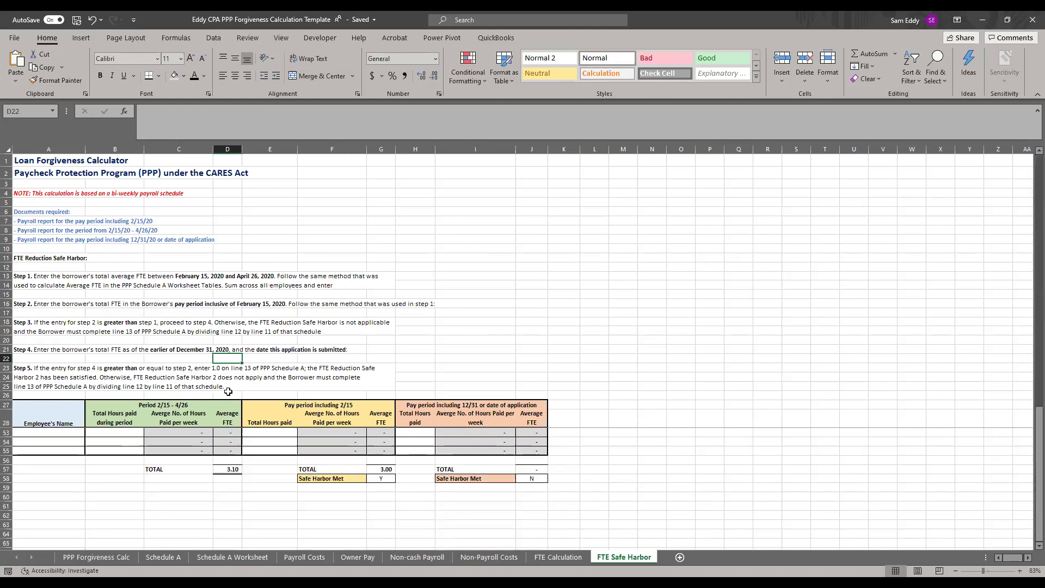
pyautogui.scroll(8, 228, 392)
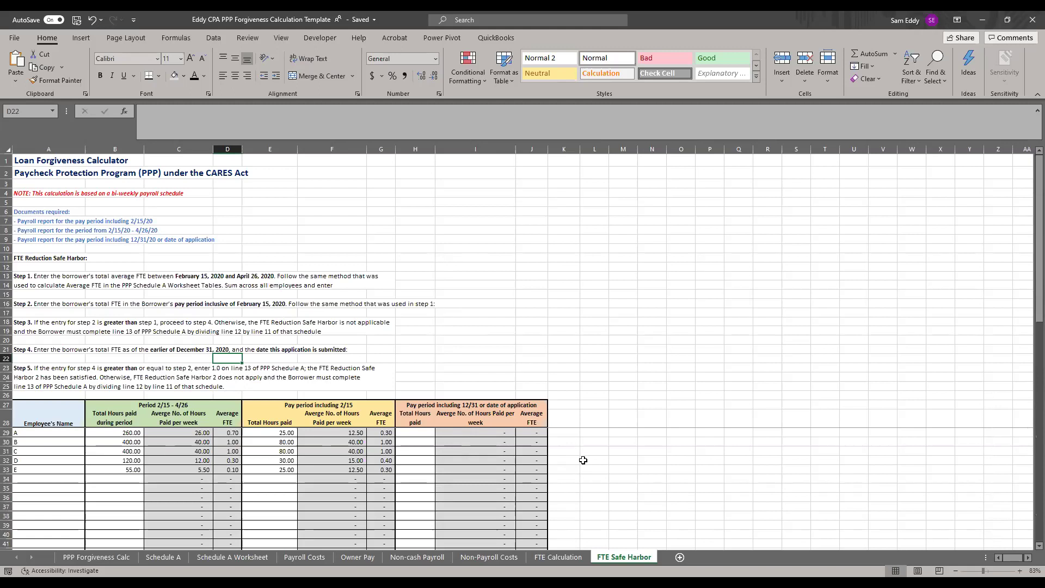
# Review the employees listed in Table 1 and Table 2 of the Schedule A Worksheet, and its control check row
pyautogui.click(254, 557)
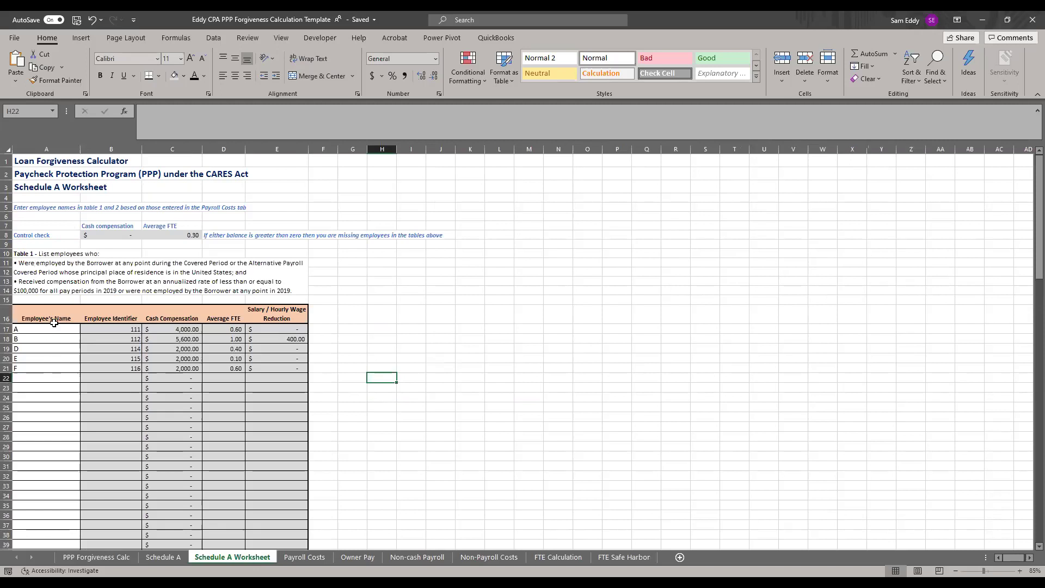
pyautogui.scroll(-20, 54, 323)
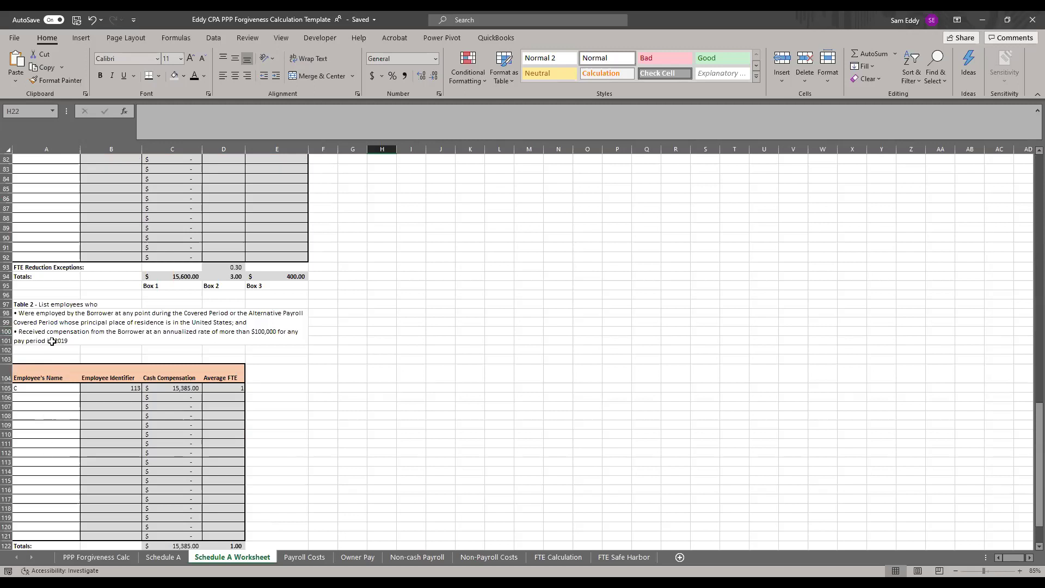
pyautogui.scroll(20, 59, 452)
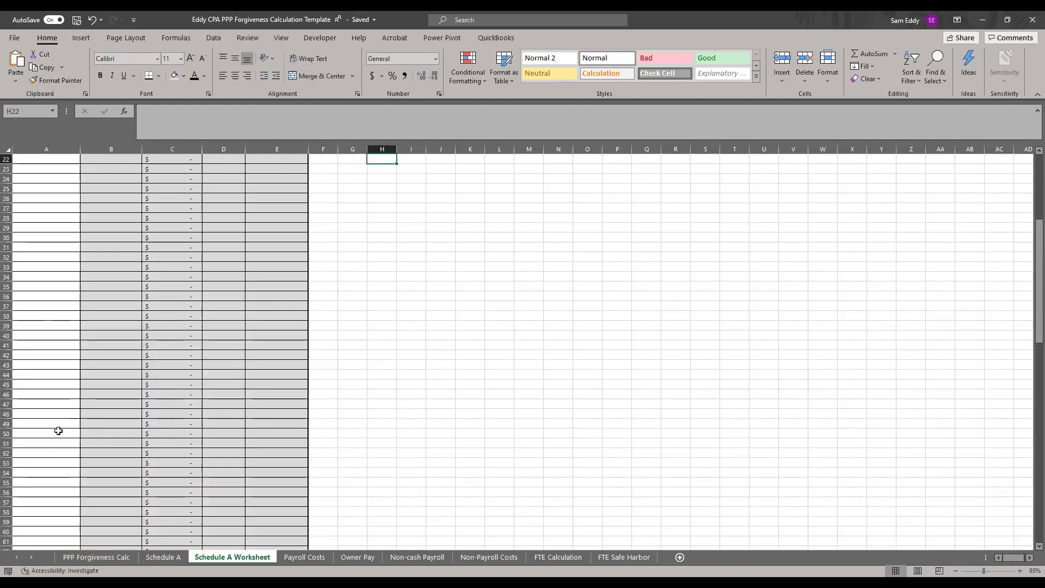
pyautogui.scroll(7, 59, 431)
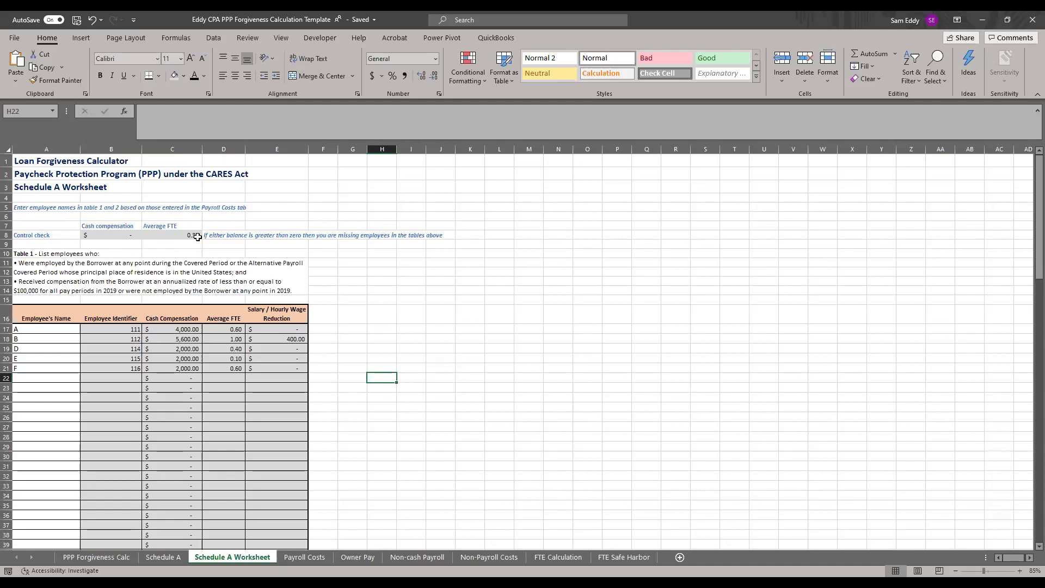
# Inspect the Average FTE control check formula in C8 and the FTE Reduction Exceptions and totals below Table 1
pyautogui.press('Home')
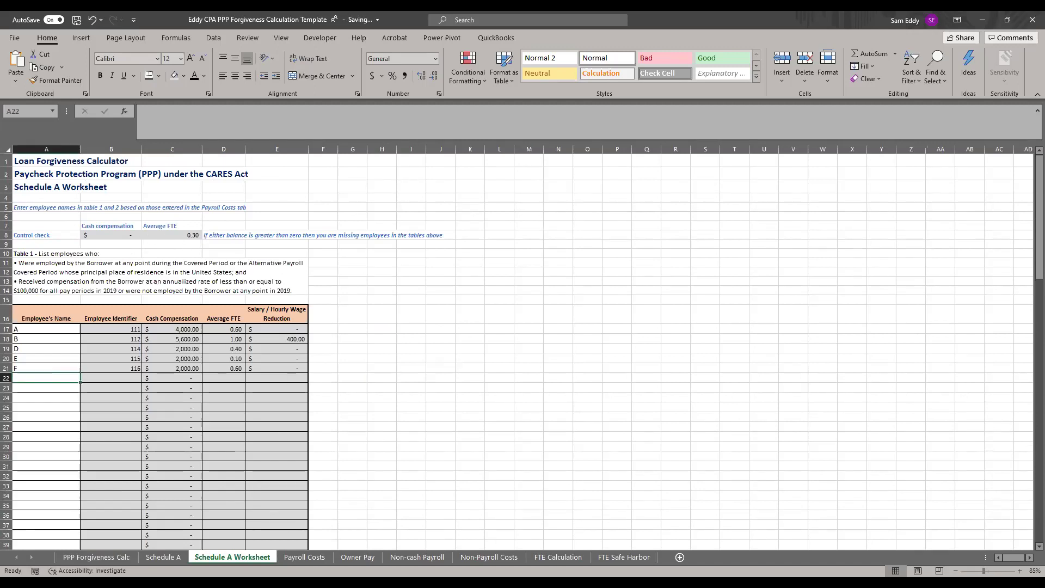
pyautogui.click(188, 234)
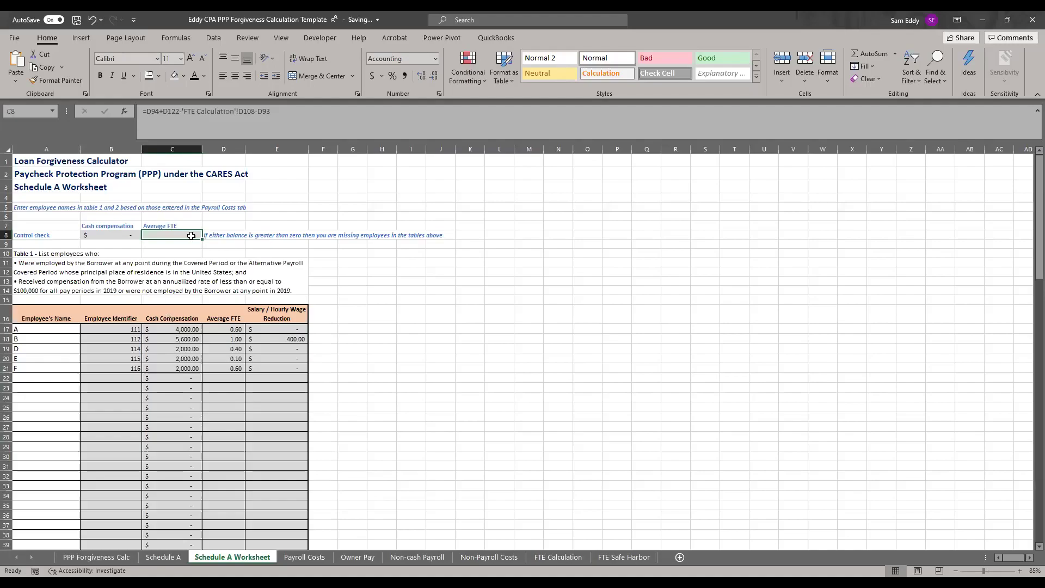
pyautogui.scroll(-13, 347, 347)
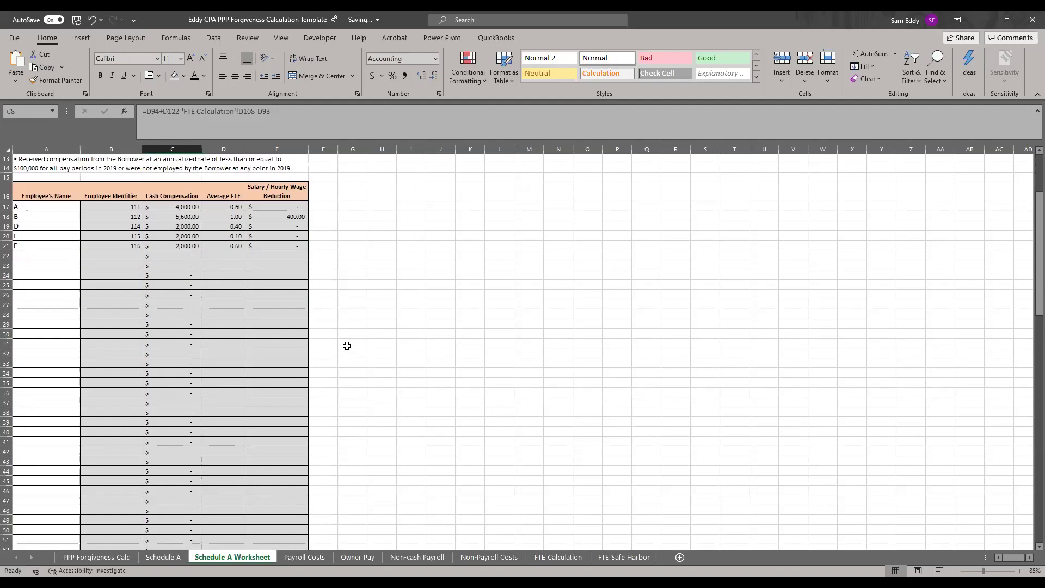
pyautogui.scroll(-5, 287, 359)
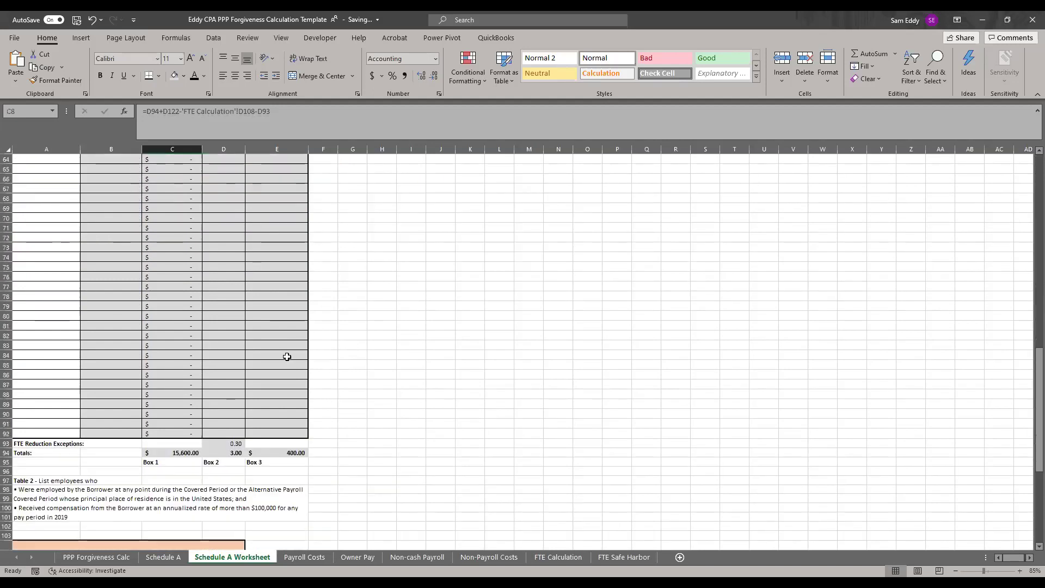
pyautogui.scroll(15, 299, 361)
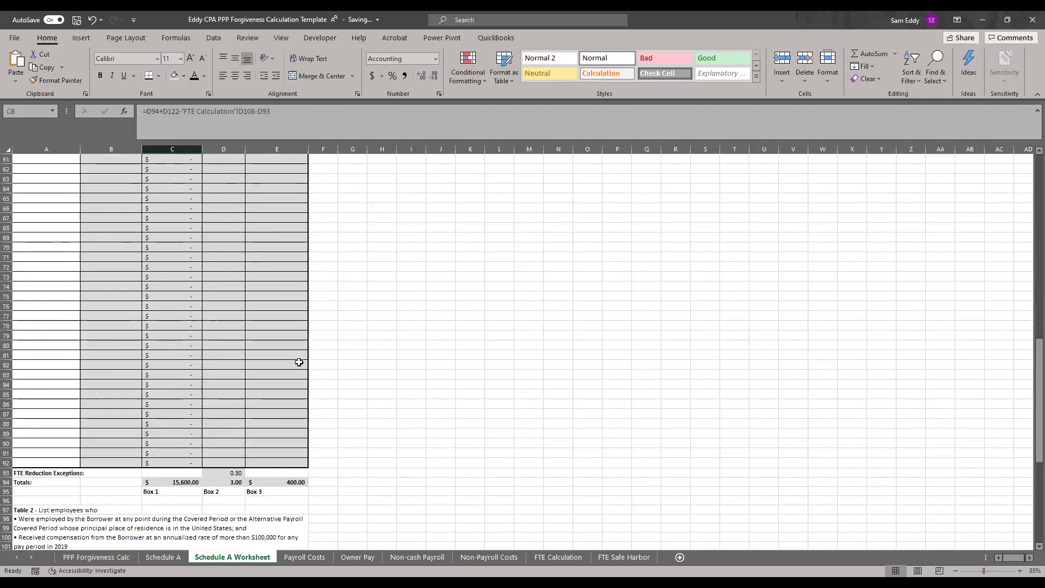
# Trace Line 1 Payroll Costs in the forgiveness summary to the payroll cost lines on Schedule A
pyautogui.click(116, 558)
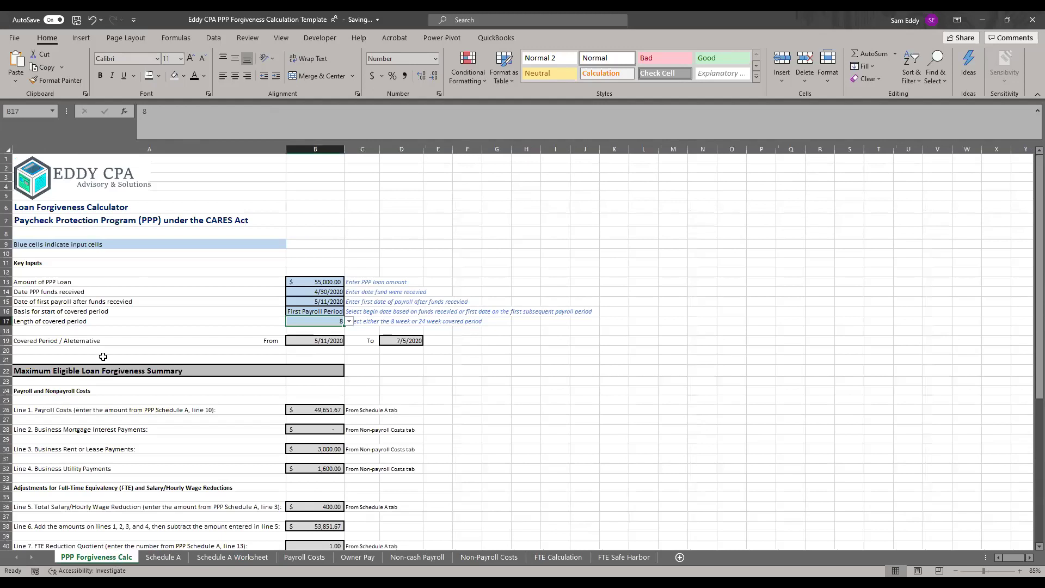
pyautogui.scroll(-4, 379, 359)
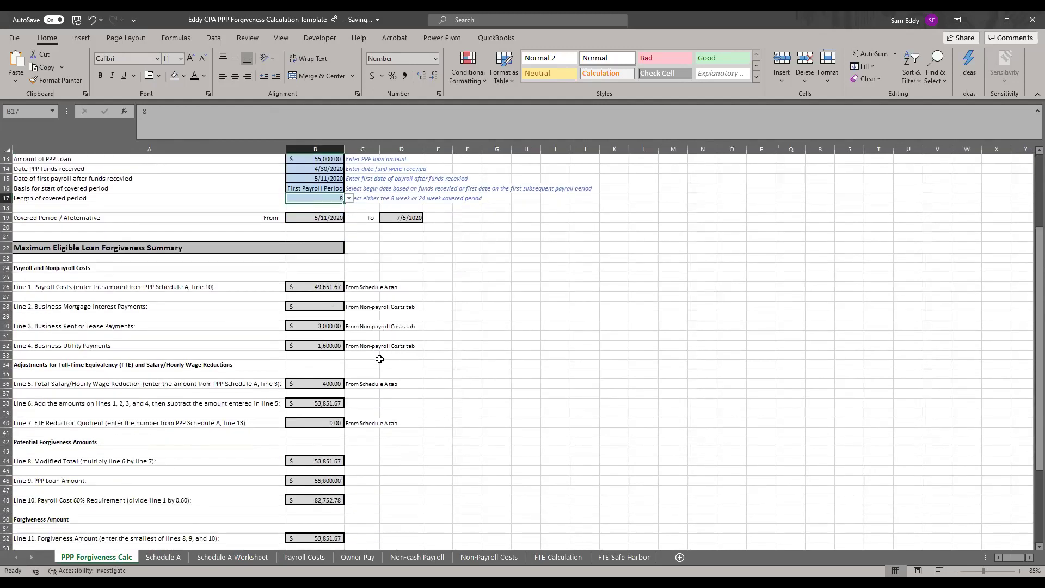
pyautogui.scroll(2, 359, 313)
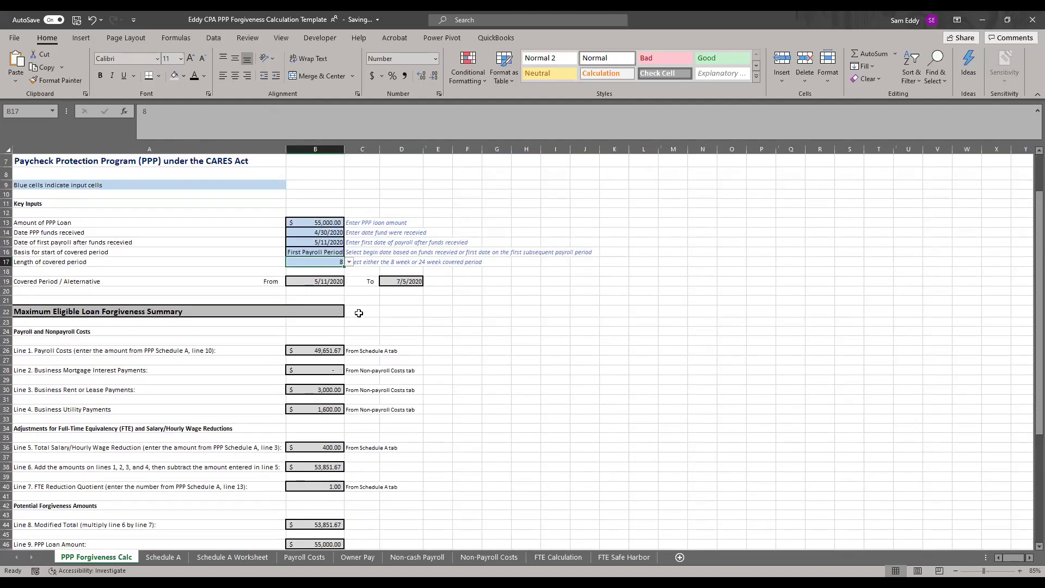
pyautogui.click(315, 351)
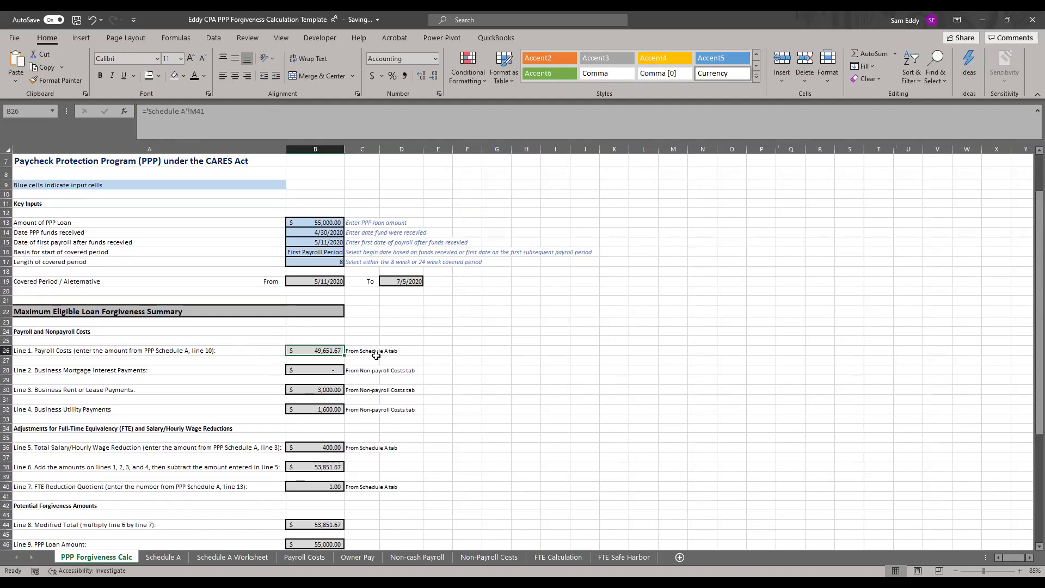
pyautogui.click(172, 558)
pyautogui.scroll(-6, 292, 352)
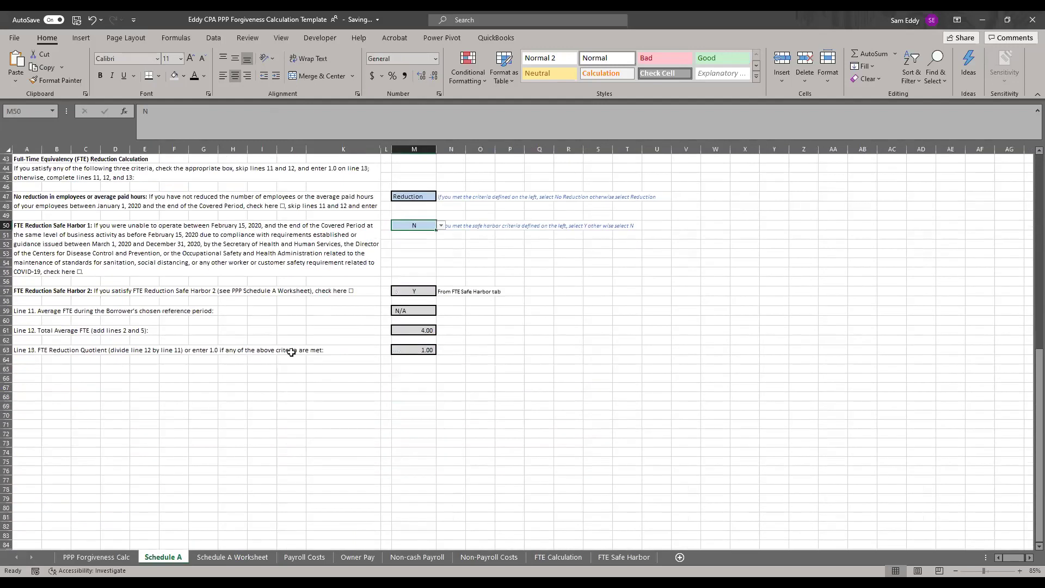
pyautogui.scroll(13, 427, 275)
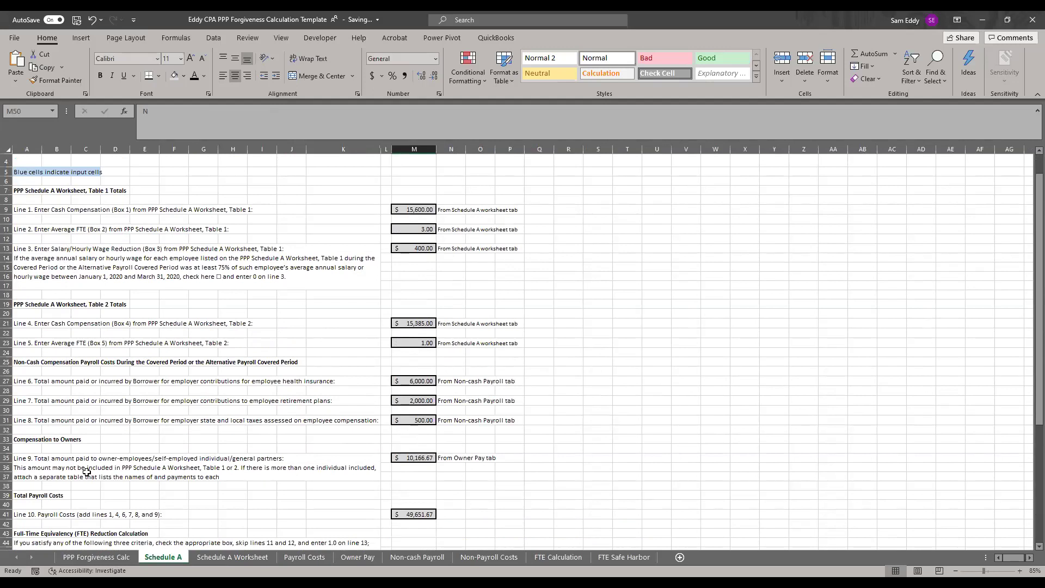
# Check the mortgage interest and rent lines in the forgiveness summary against the Non-Payroll Costs sheet, returning to the summary
pyautogui.click(120, 561)
pyautogui.click(191, 373)
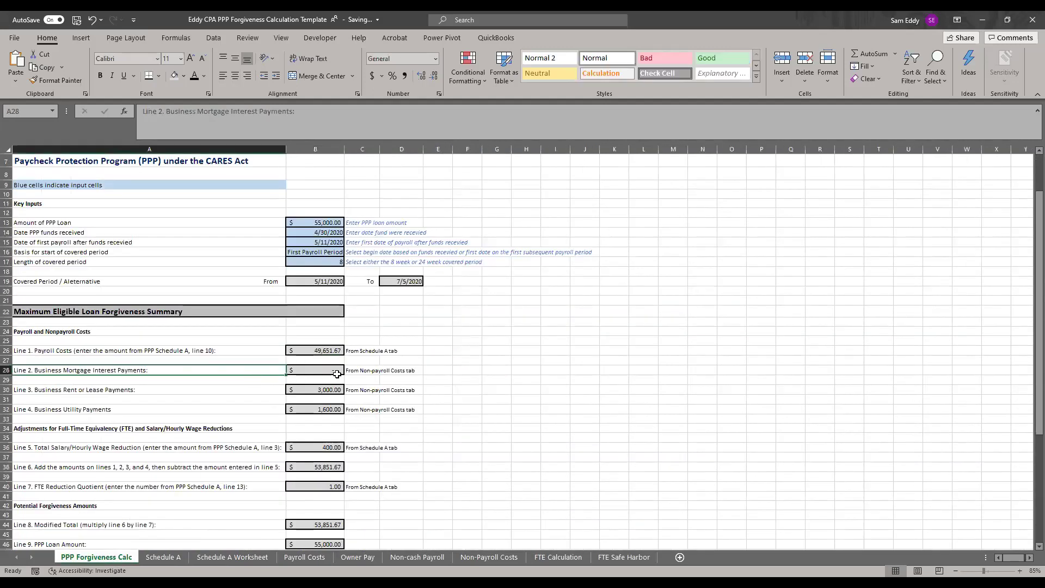
pyautogui.click(168, 391)
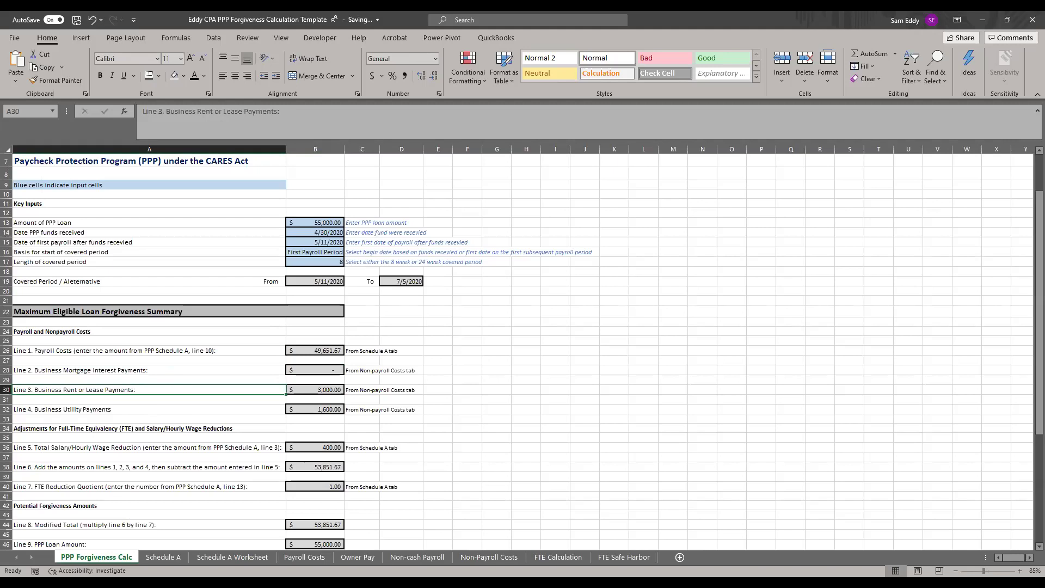
pyautogui.click(479, 557)
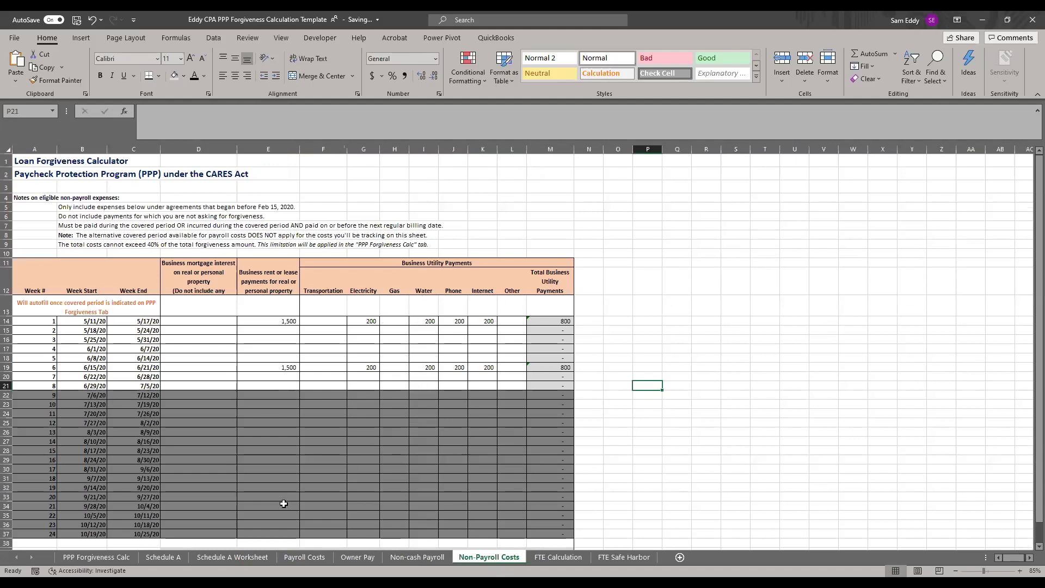
pyautogui.click(96, 557)
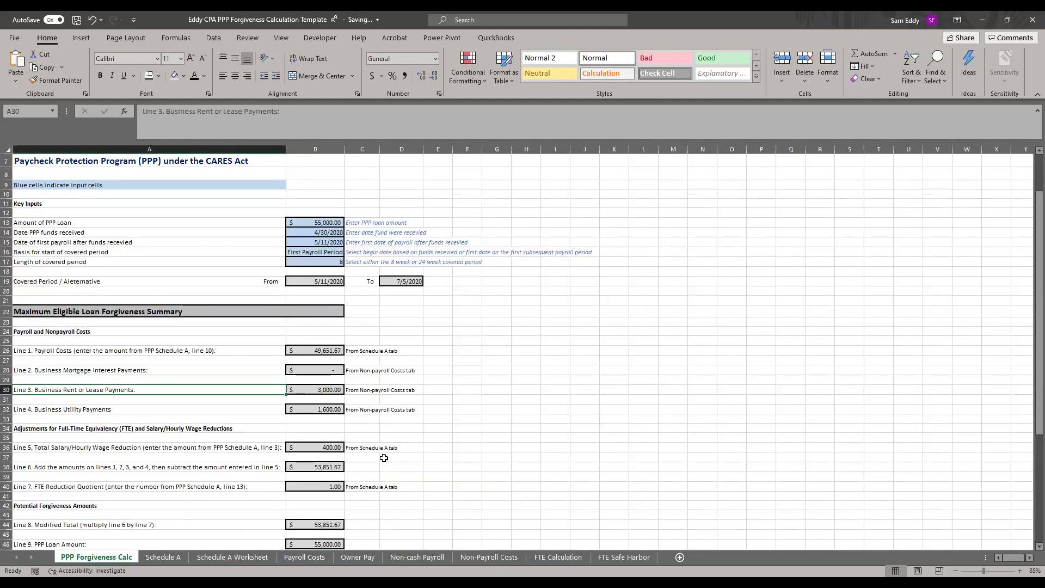
# Trace the Line 5 salary/hourly wage reduction to the Schedule A Worksheet, and return to the forgiveness summary
pyautogui.click(326, 448)
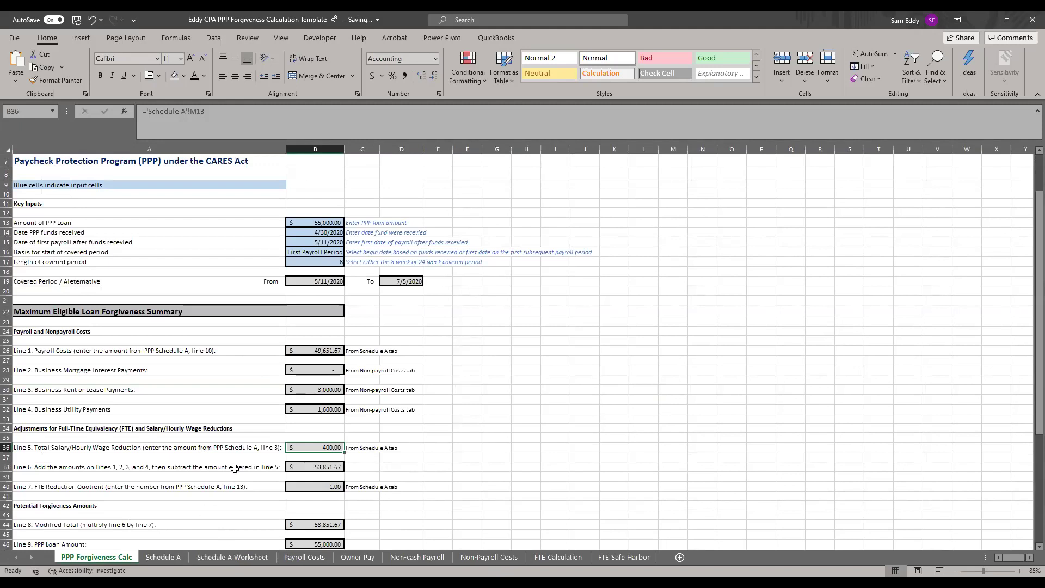
pyautogui.click(233, 557)
pyautogui.scroll(5, 199, 347)
pyautogui.scroll(3, 199, 346)
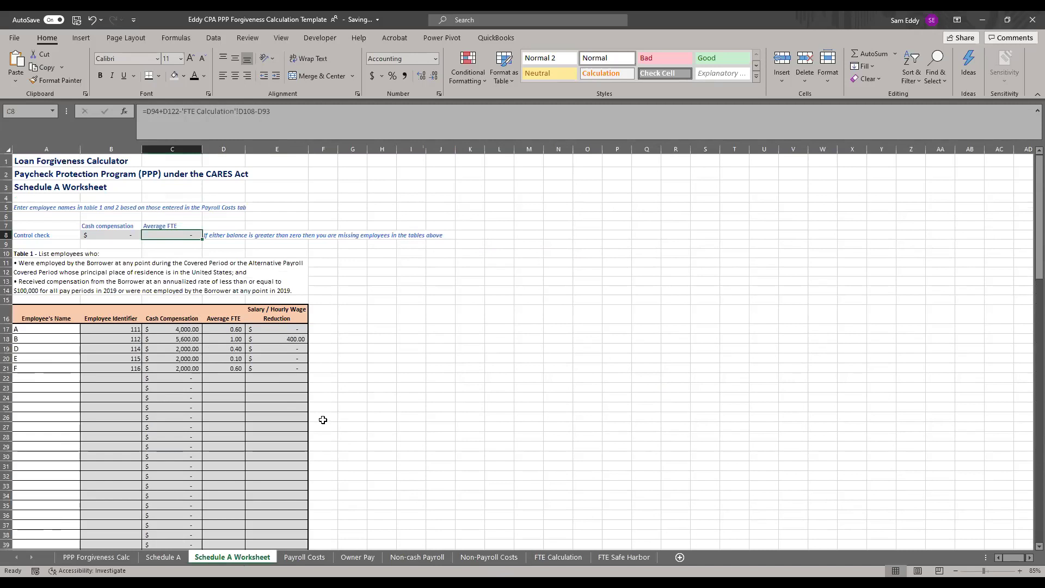
pyautogui.click(96, 557)
# Trace the Line 7 FTE Reduction Quotient to Schedule A line 13, and review the potential and total forgiveness amounts
pyautogui.scroll(-4, 371, 430)
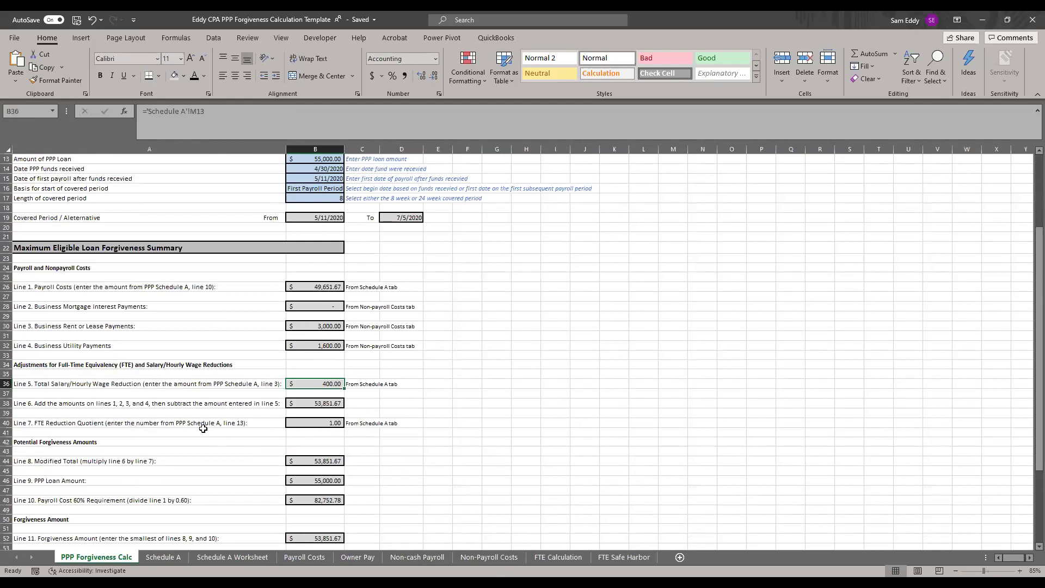
pyautogui.click(170, 559)
pyautogui.scroll(-6, 480, 436)
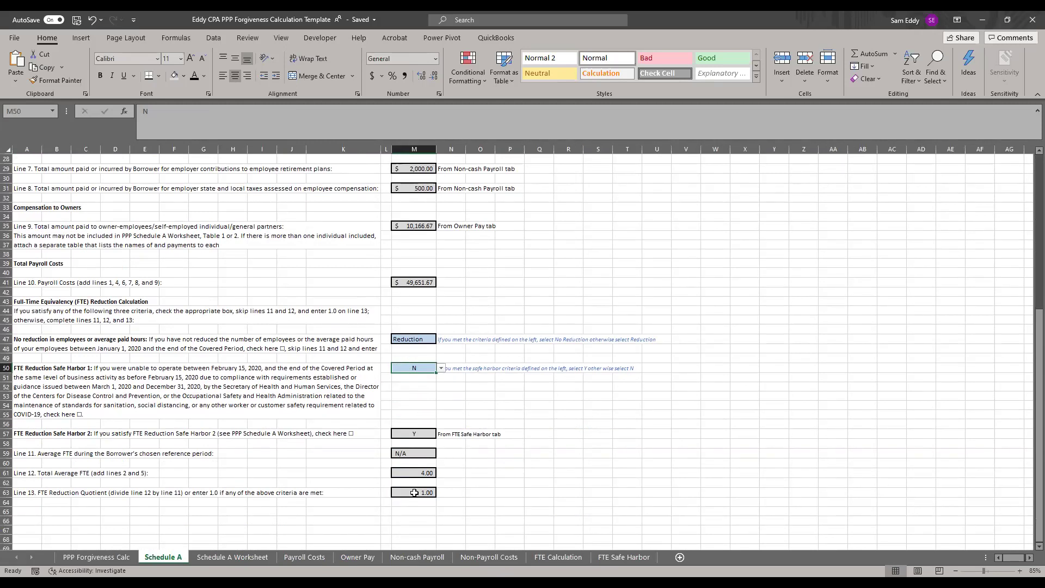
pyautogui.click(118, 559)
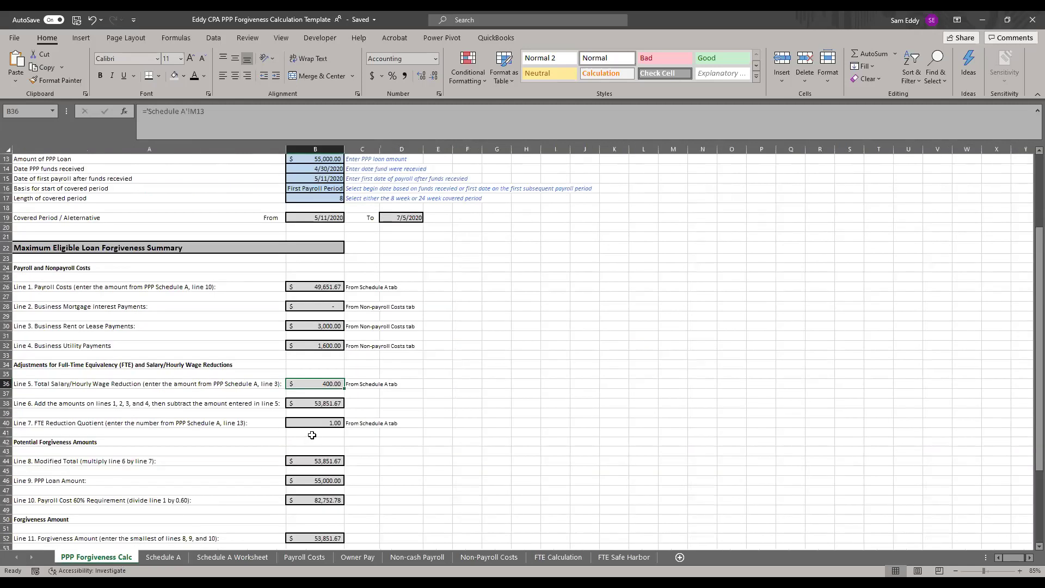
pyautogui.scroll(-1, 316, 423)
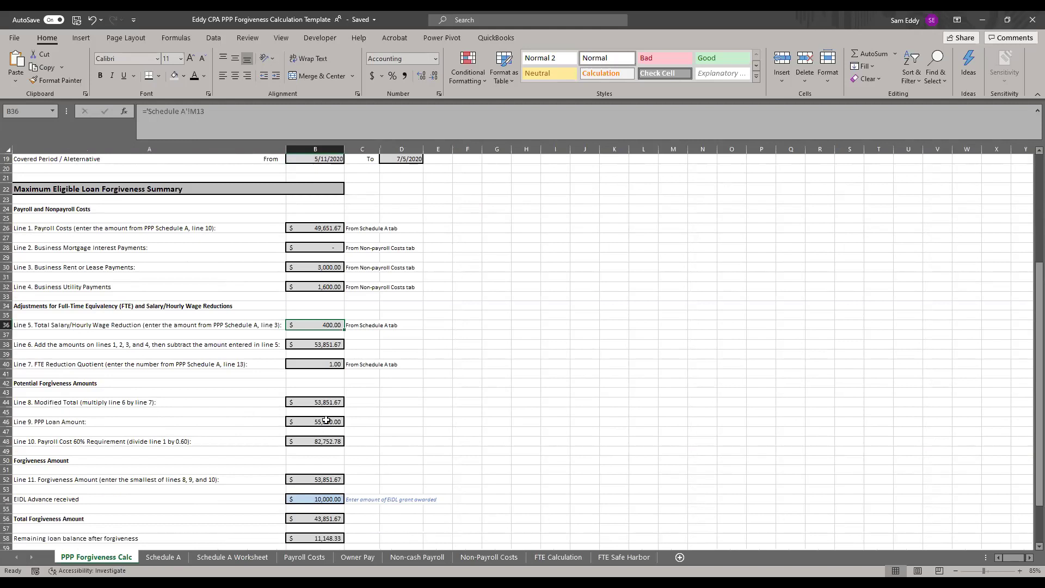
# Check the formulas behind the Line 8 modified total, Line 9 PPP loan amount and Line 10 payroll cost 60% requirement
pyautogui.click(328, 402)
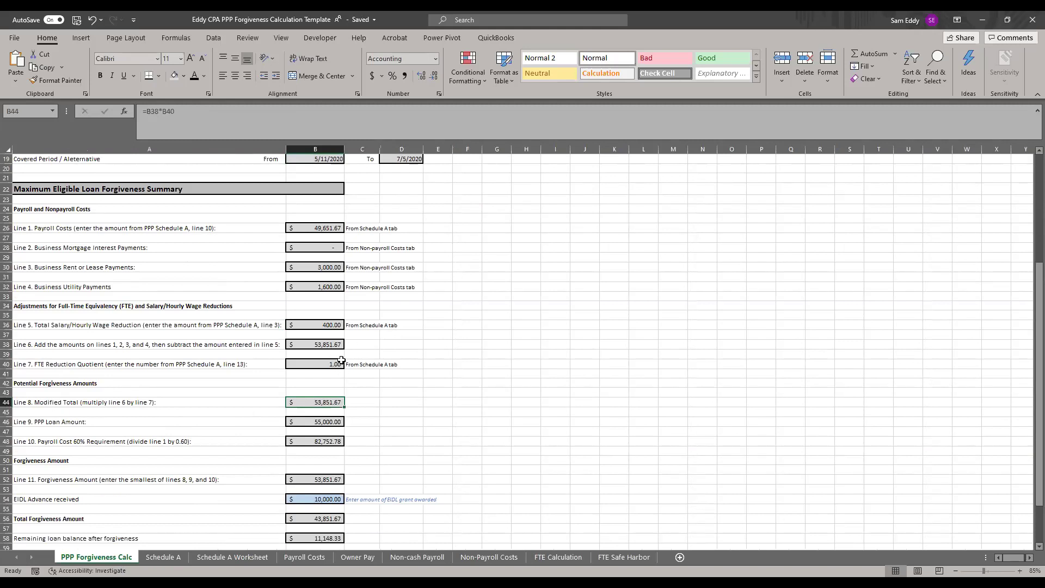
pyautogui.click(332, 422)
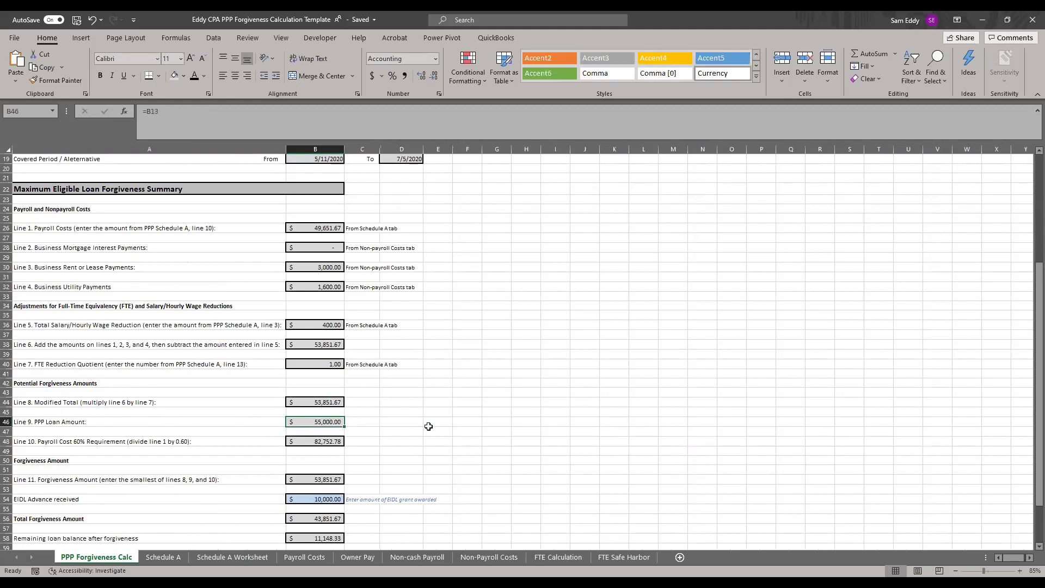
pyautogui.click(327, 441)
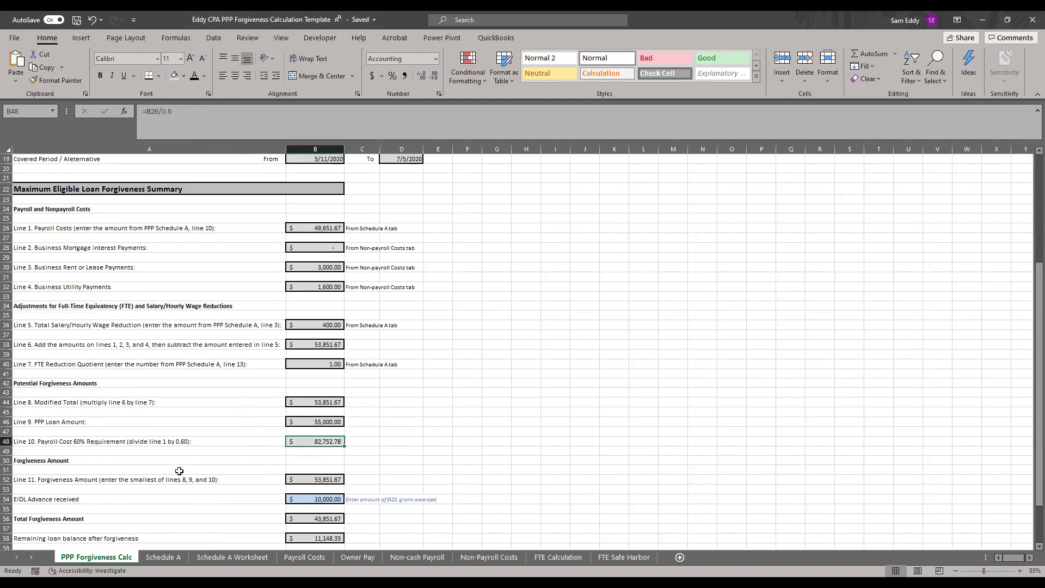
# Check the formulas for the Line 11 forgiveness amount and the remaining loan balance after forgiveness
pyautogui.scroll(-1, 179, 471)
pyautogui.click(337, 450)
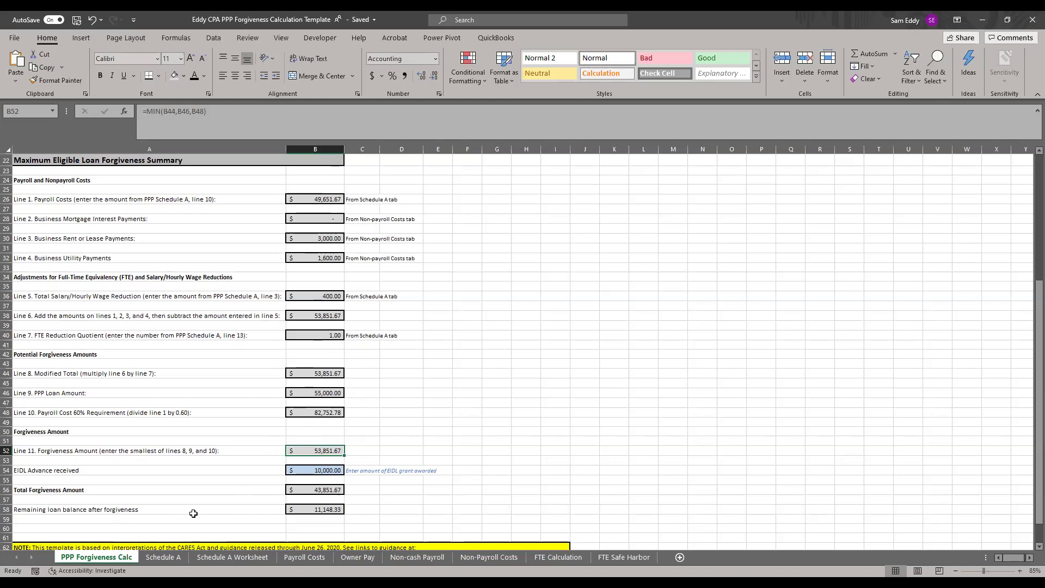
pyautogui.click(318, 510)
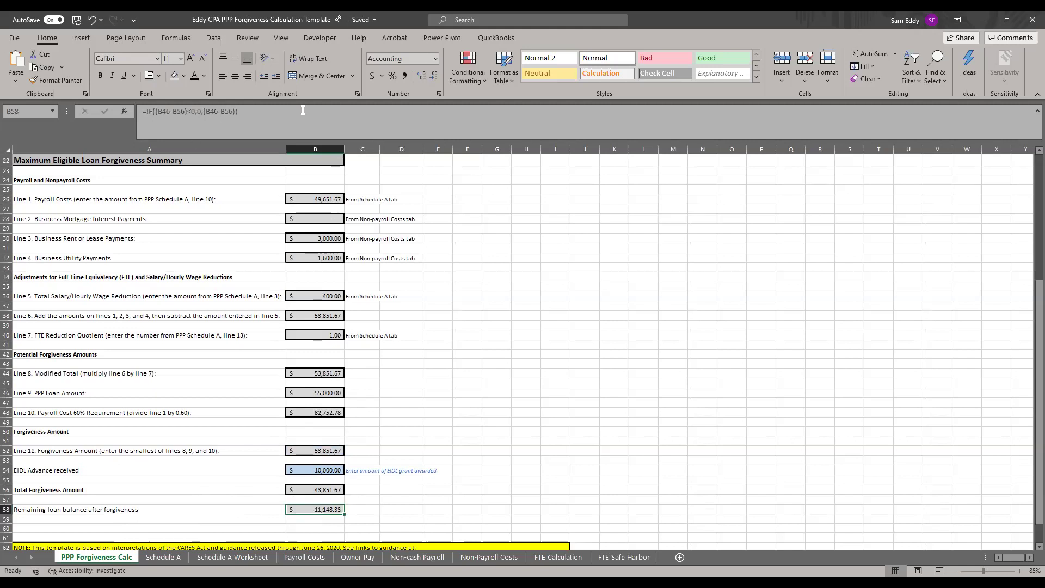
pyautogui.click(384, 381)
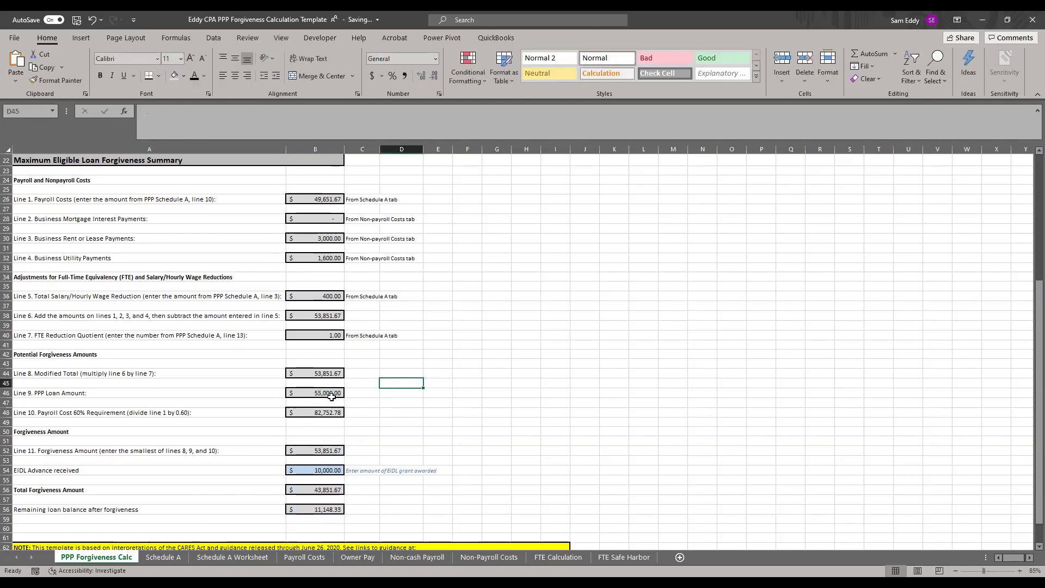